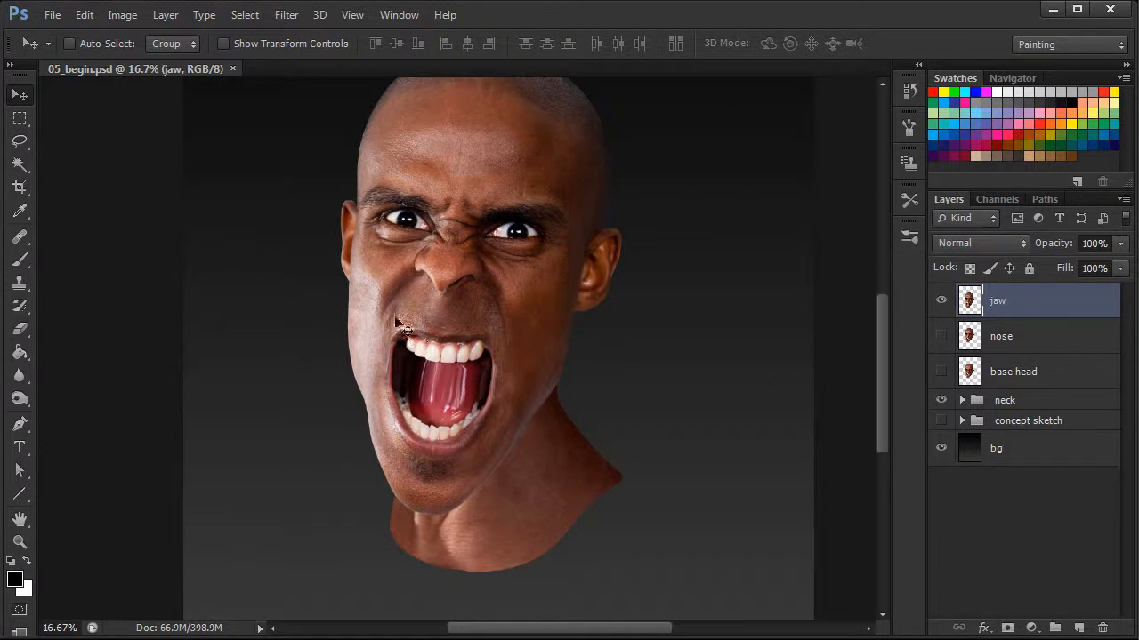
Toggle the jaw and base head layers' visibility on and off to compare them
click(941, 301)
click(941, 374)
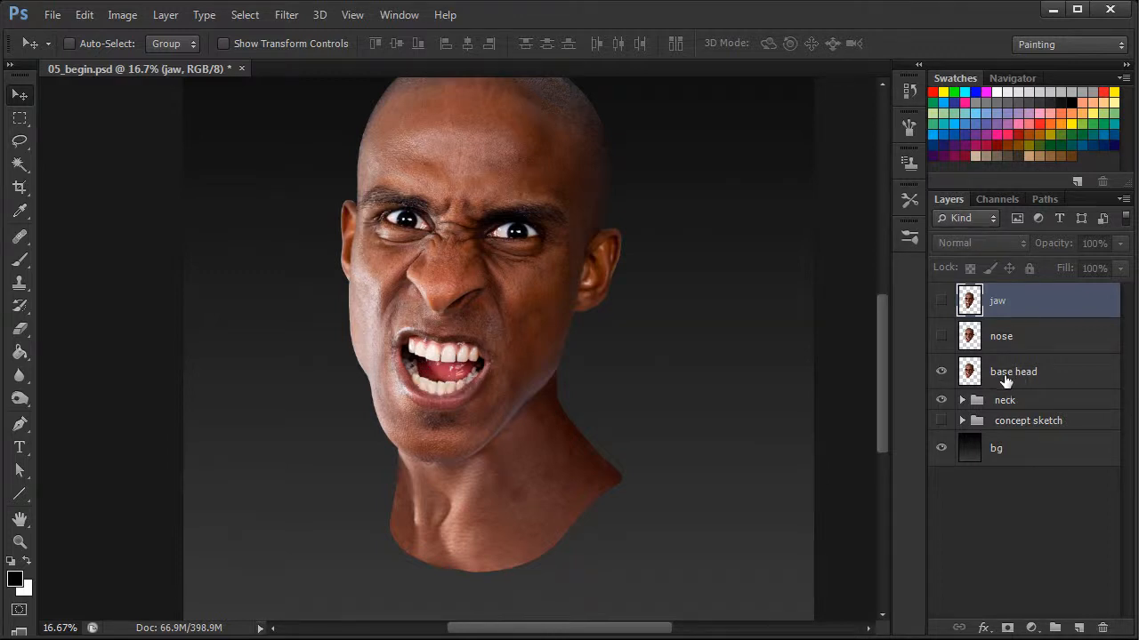
click(941, 372)
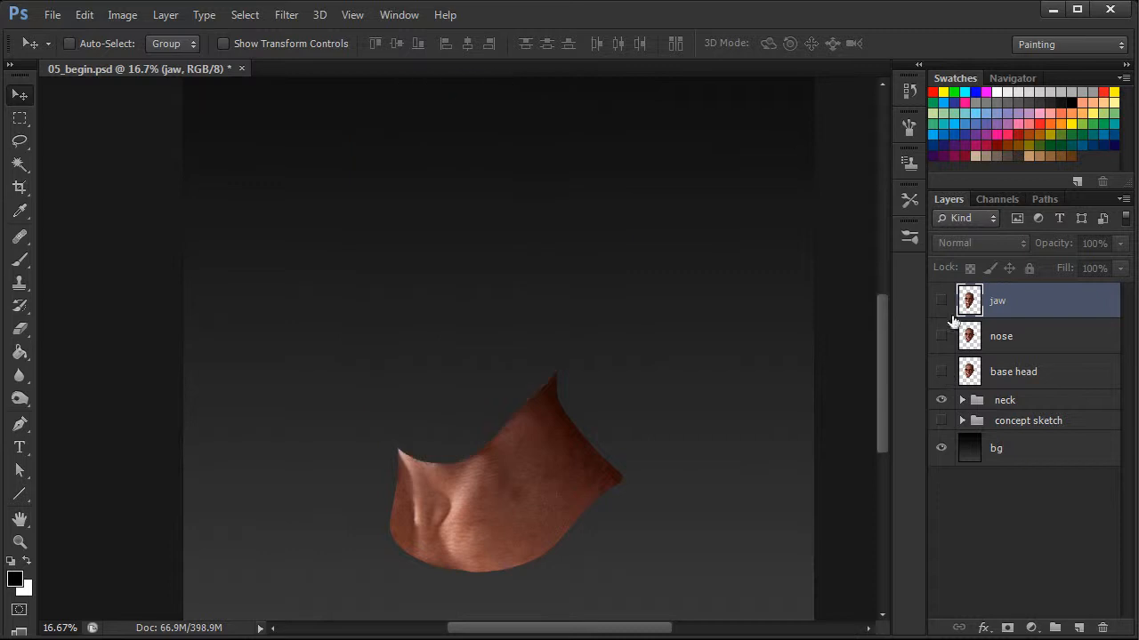
click(941, 301)
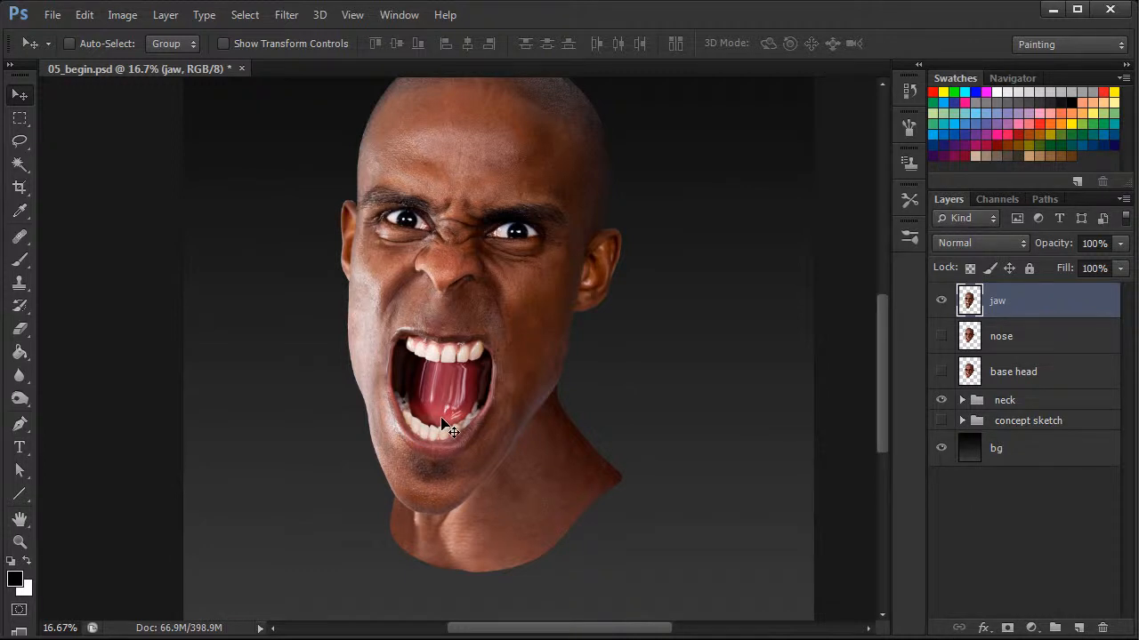
Duplicate the jaw layer as a new layer named mouth
scroll(881, 398, up, 1)
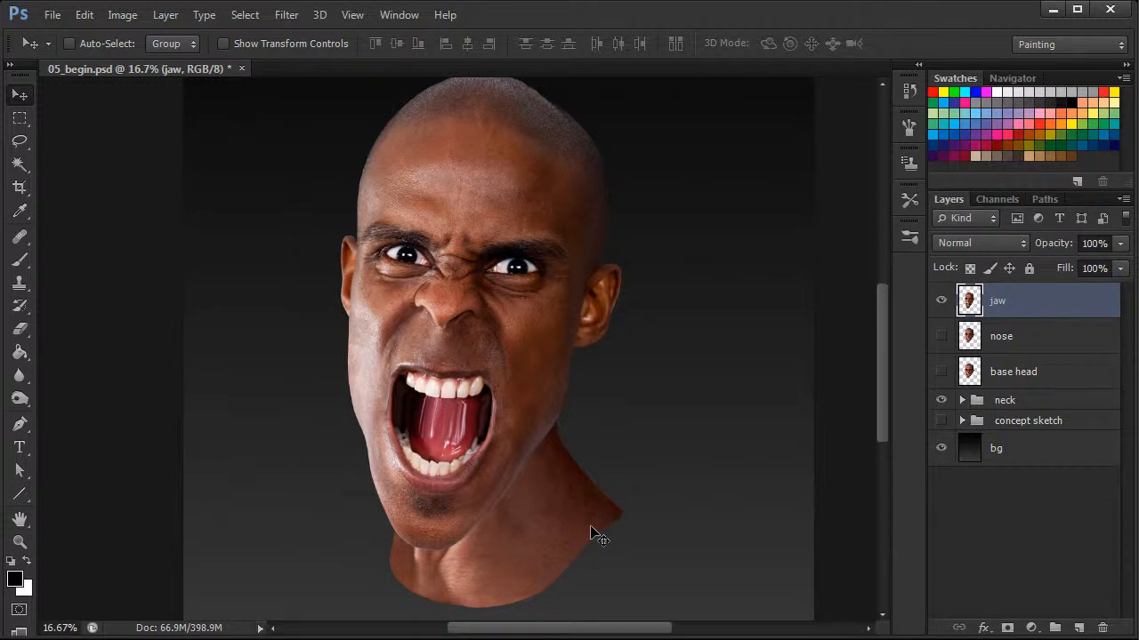
right_click(996, 302)
click(1055, 347)
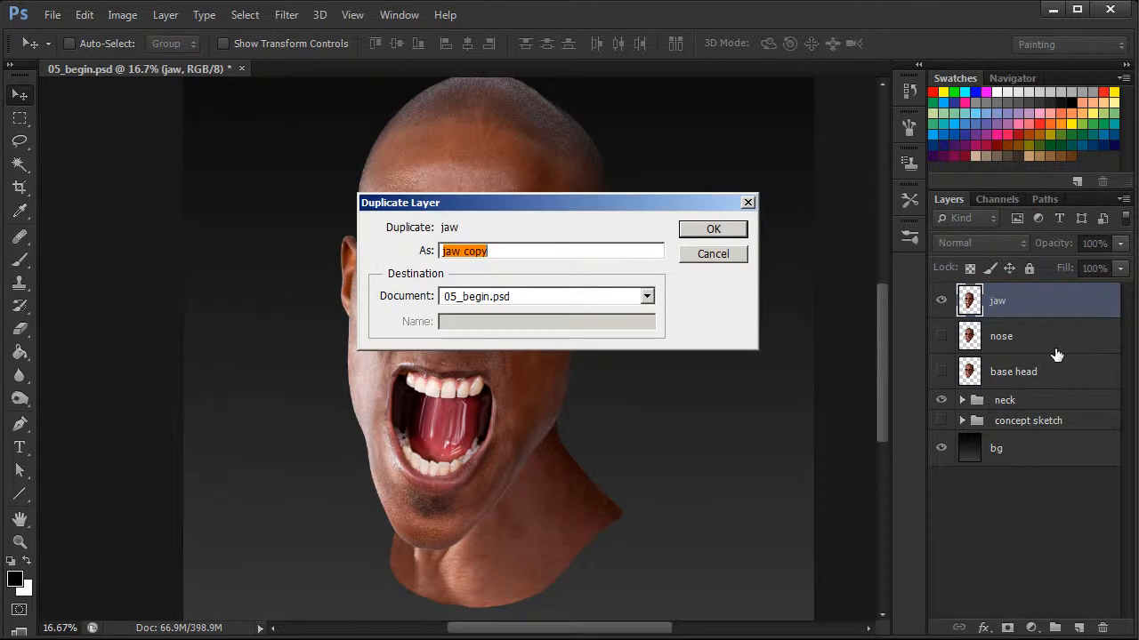
text(mouth)
click(725, 230)
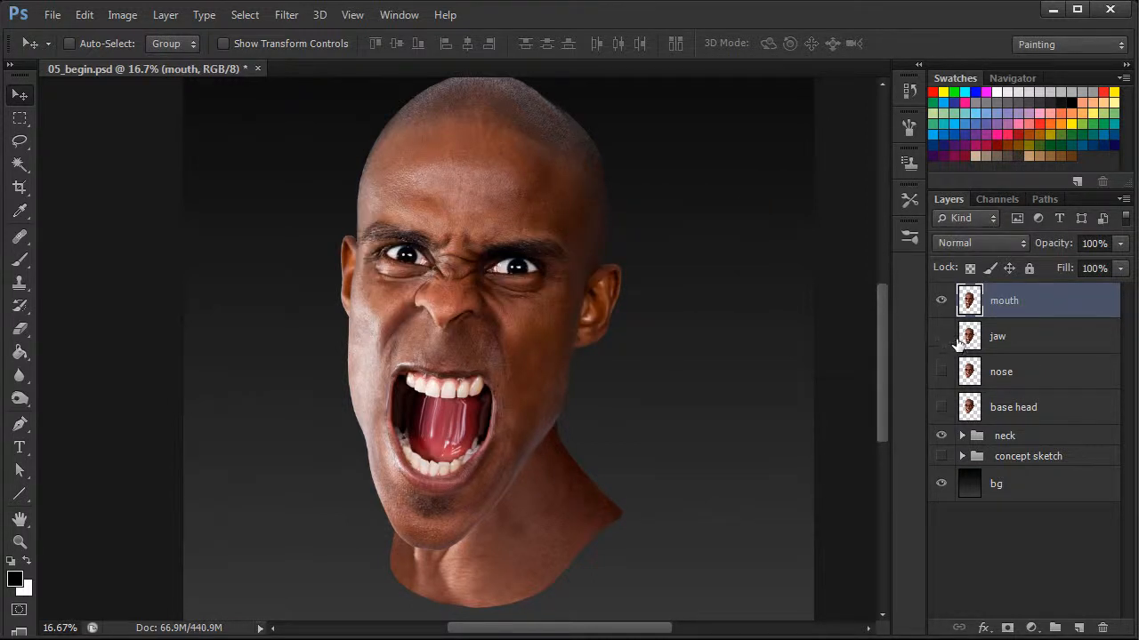
Open Liquify on the mouth layer and set the brush density to 50 and brush size to 127
click(289, 17)
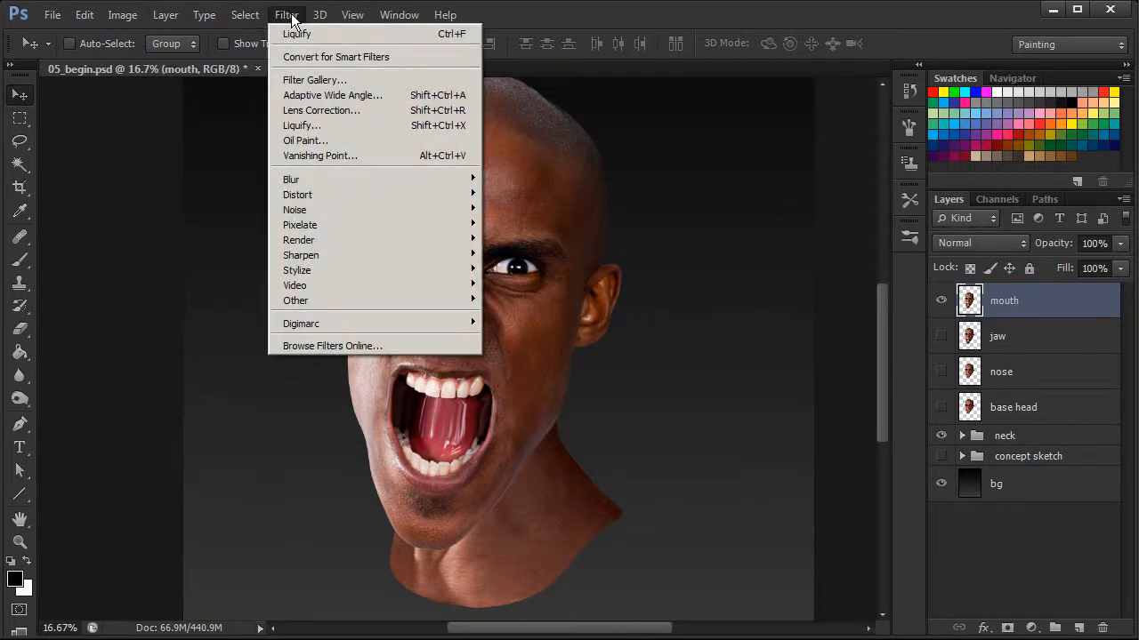
click(300, 125)
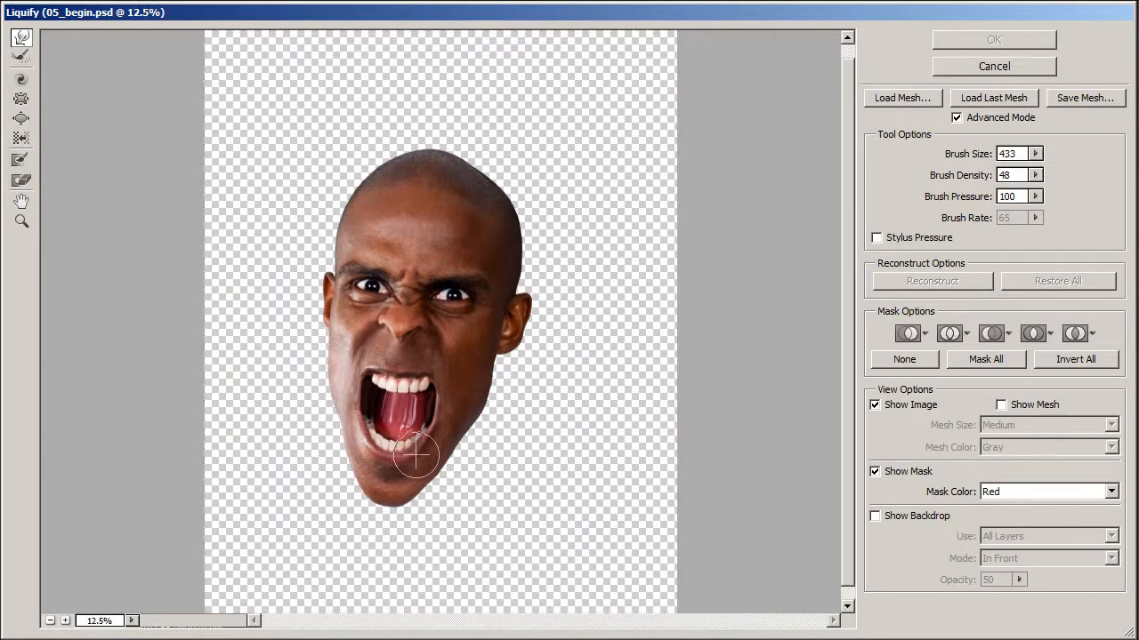
key(ctrl+plus)
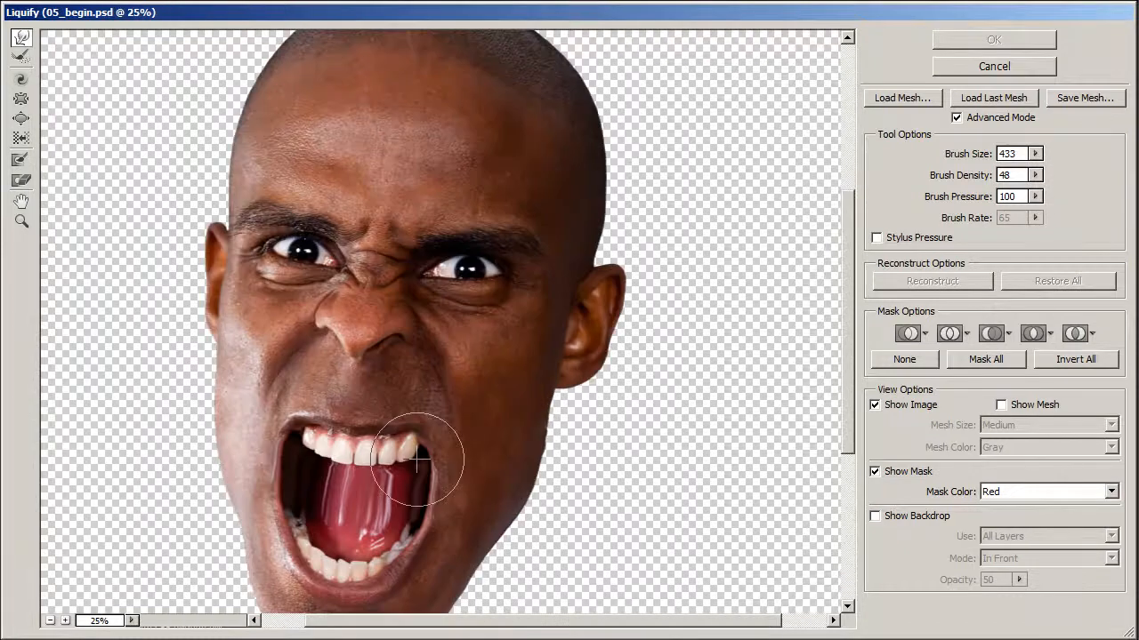
drag(852, 341, 845, 396)
drag(640, 621, 597, 621)
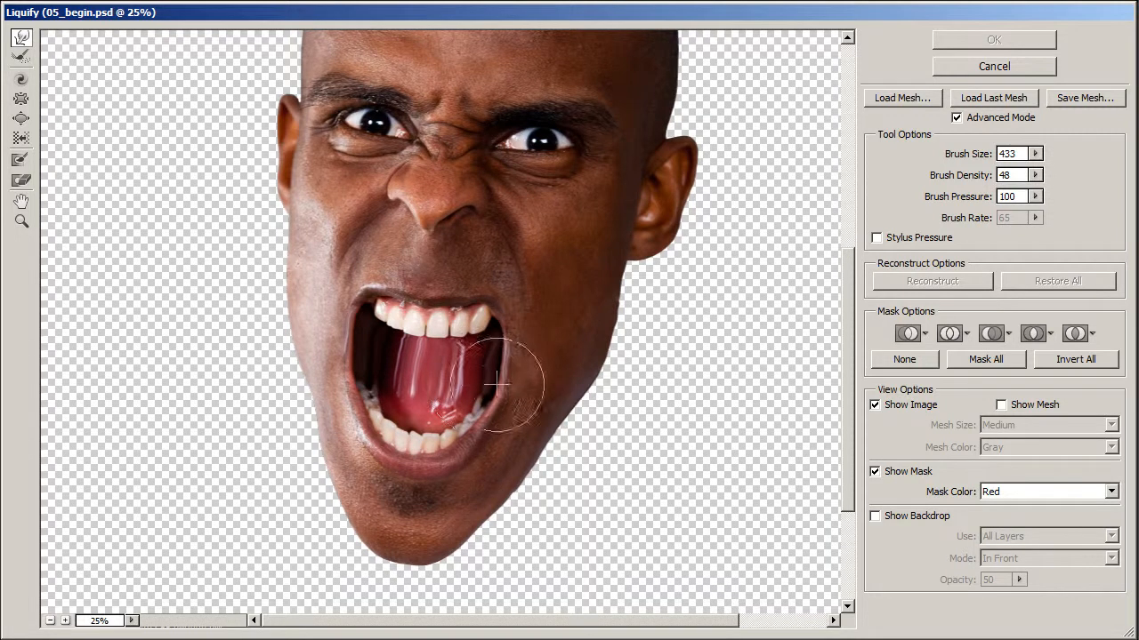
drag(963, 155, 872, 162)
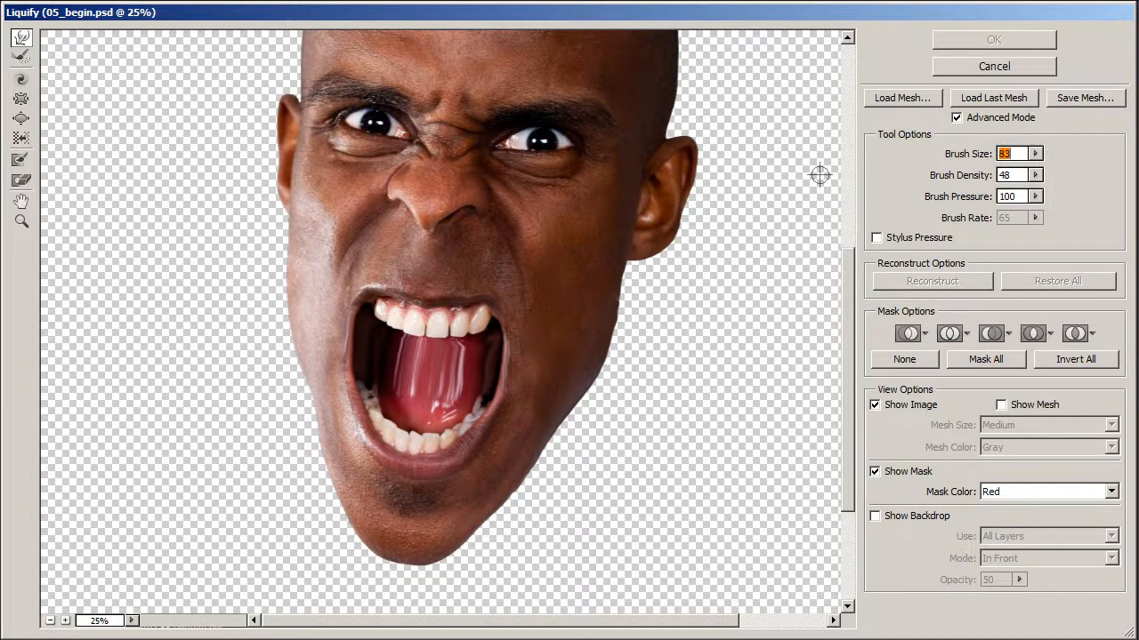
mouse_move(974, 163)
mouse_down()
mouse_move(957, 162)
mouse_move(971, 178)
mouse_up()
drag(972, 181, 989, 201)
drag(958, 158, 987, 158)
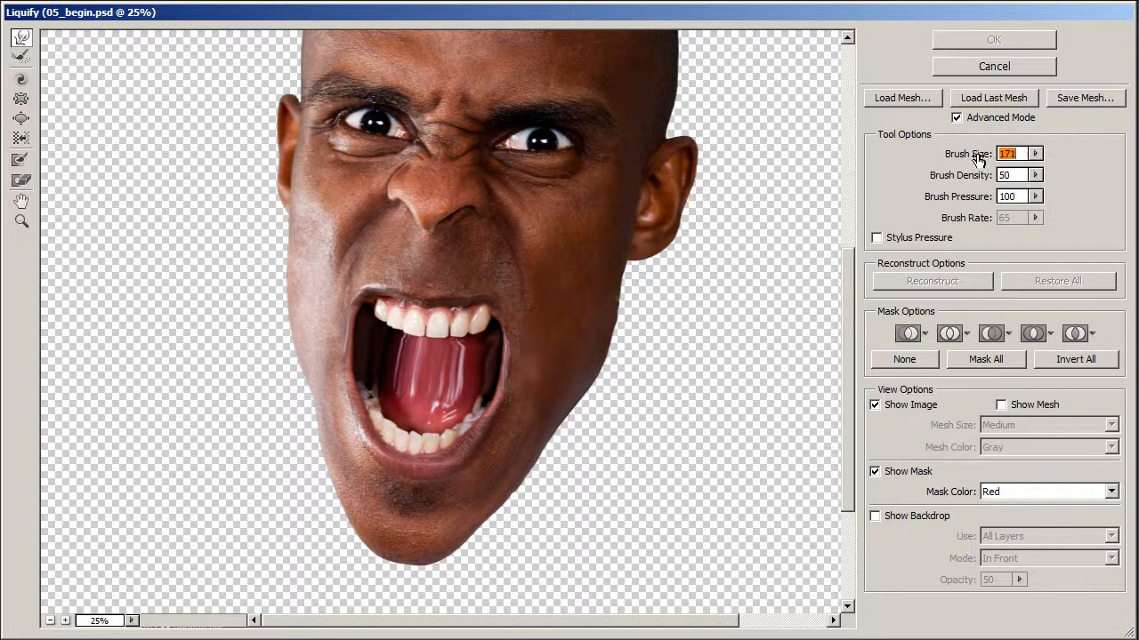
drag(968, 158, 952, 157)
Push the mouth corners up and outward with the Forward Warp brush, enlarging it to 271
click(365, 305)
drag(365, 305, 365, 310)
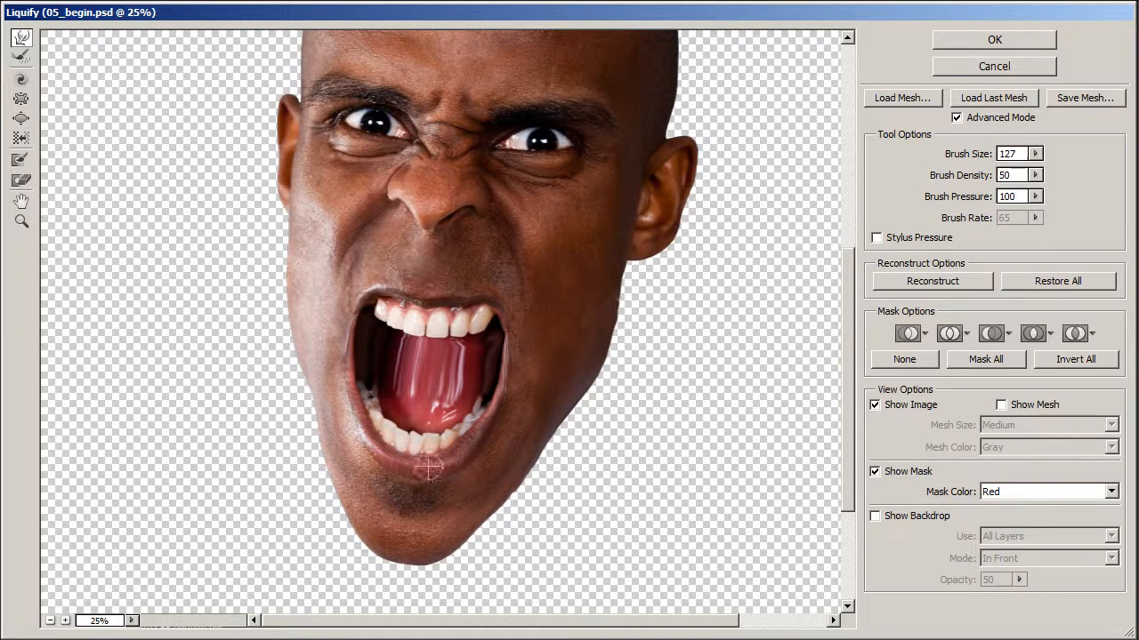
drag(961, 160, 981, 152)
drag(372, 297, 371, 291)
drag(499, 309, 501, 306)
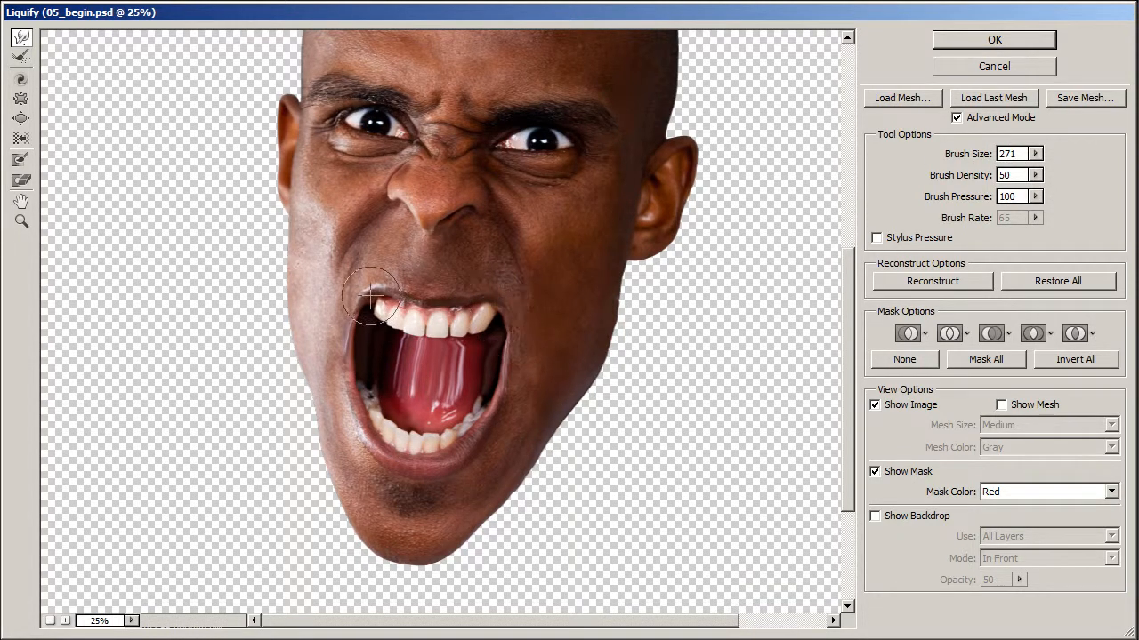
drag(357, 344, 355, 344)
drag(499, 355, 515, 310)
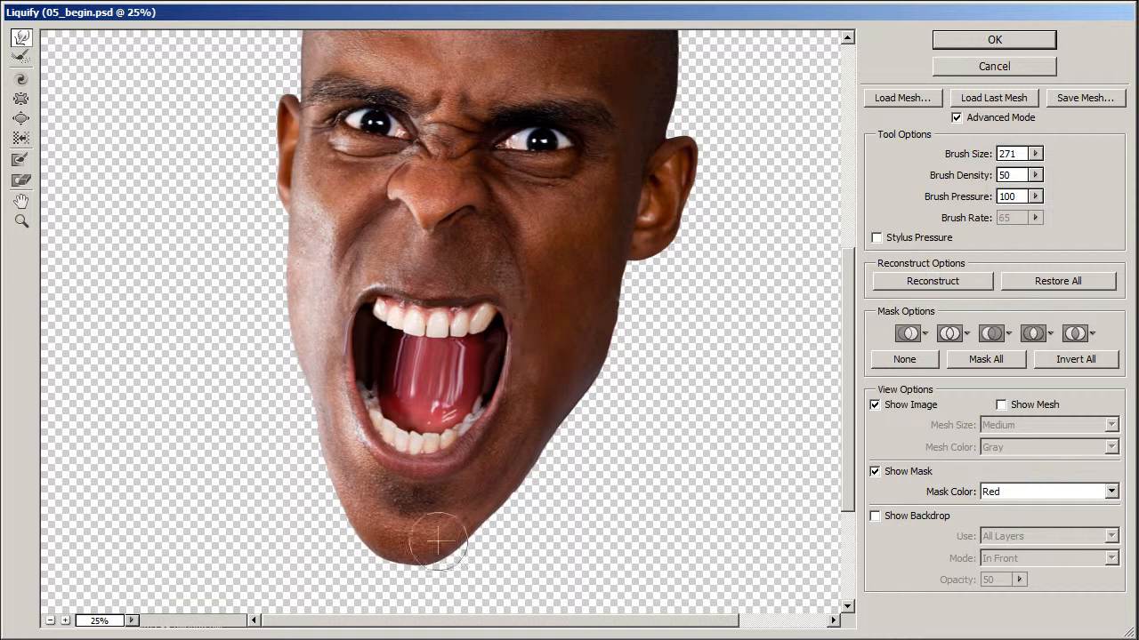
Warp the lower lip and chin with brush sizes 567 and 423, then apply the Liquify changes
mouse_move(967, 157)
mouse_down()
mouse_move(1004, 159)
mouse_move(961, 158)
mouse_up()
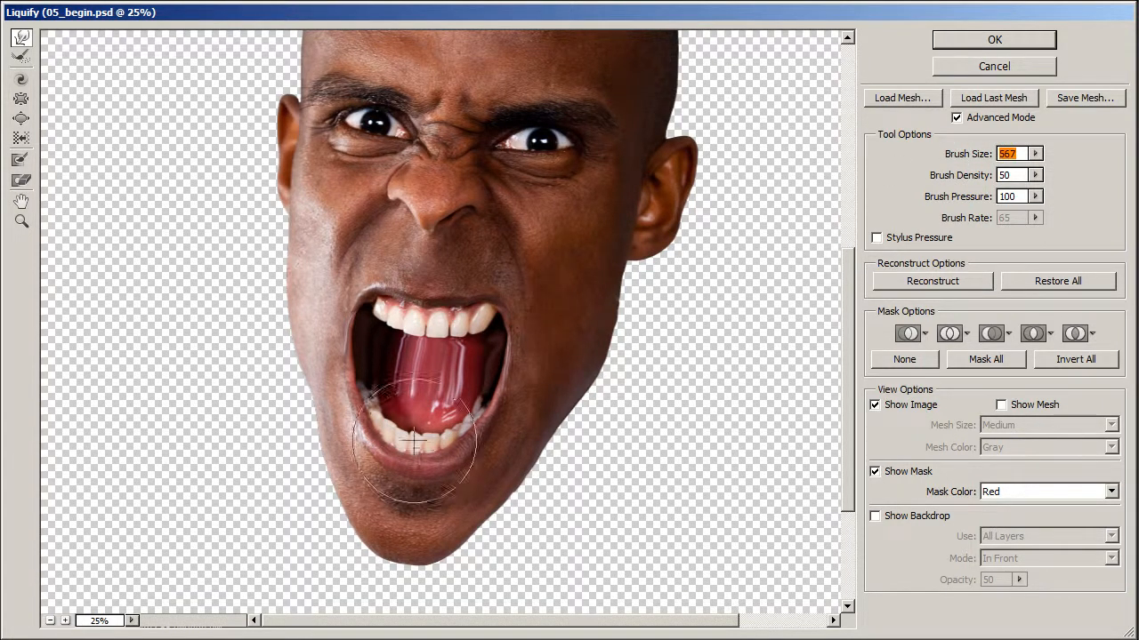
drag(420, 416, 421, 425)
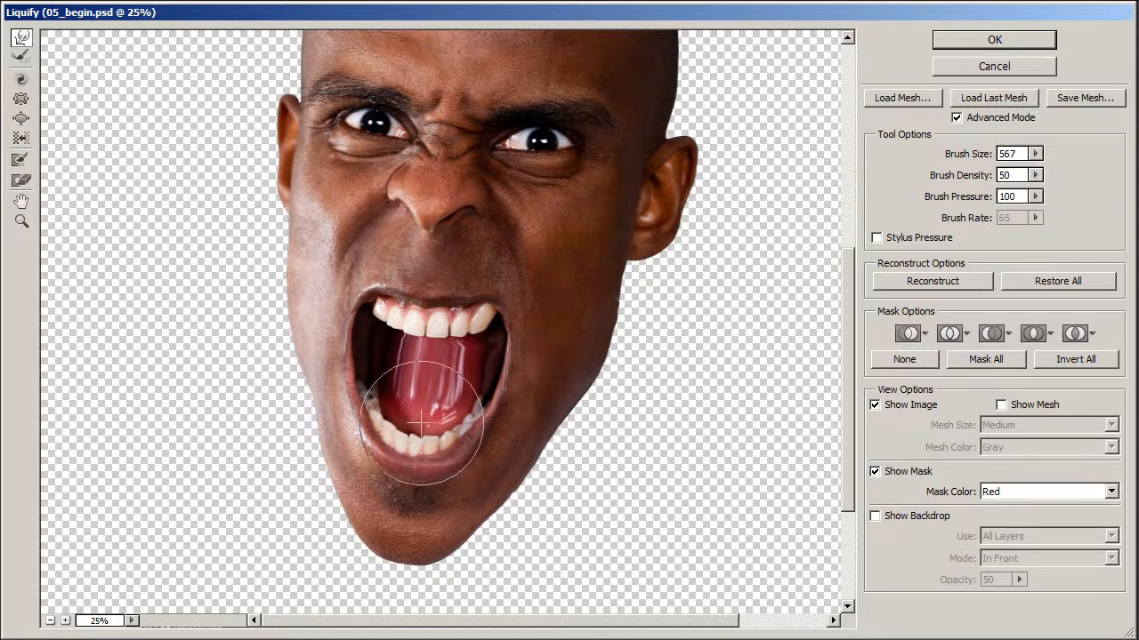
drag(973, 158, 951, 158)
mouse_move(412, 464)
mouse_down()
mouse_move(411, 477)
mouse_move(471, 452)
mouse_move(419, 433)
mouse_move(373, 438)
mouse_up()
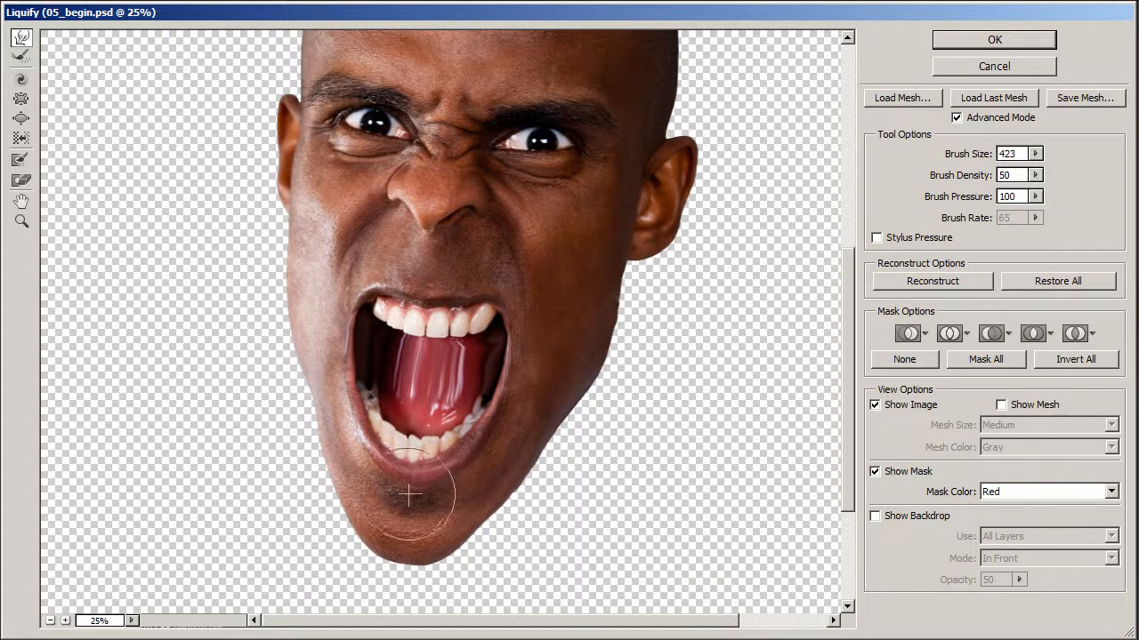
click(996, 41)
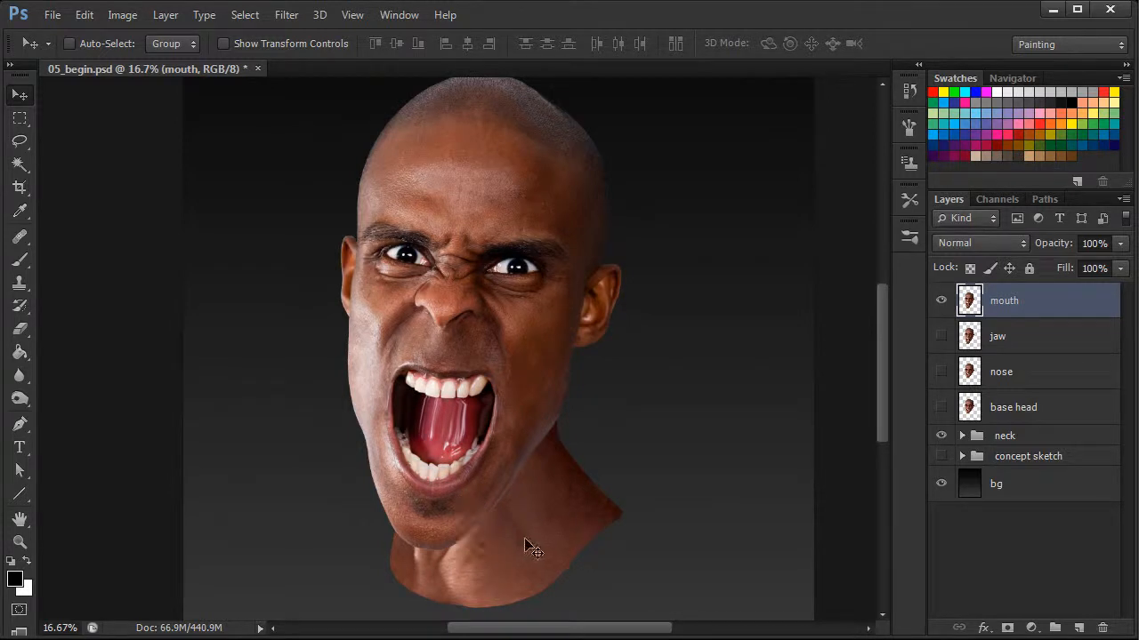
Select the Brush tool and set its size to 72 px
click(19, 260)
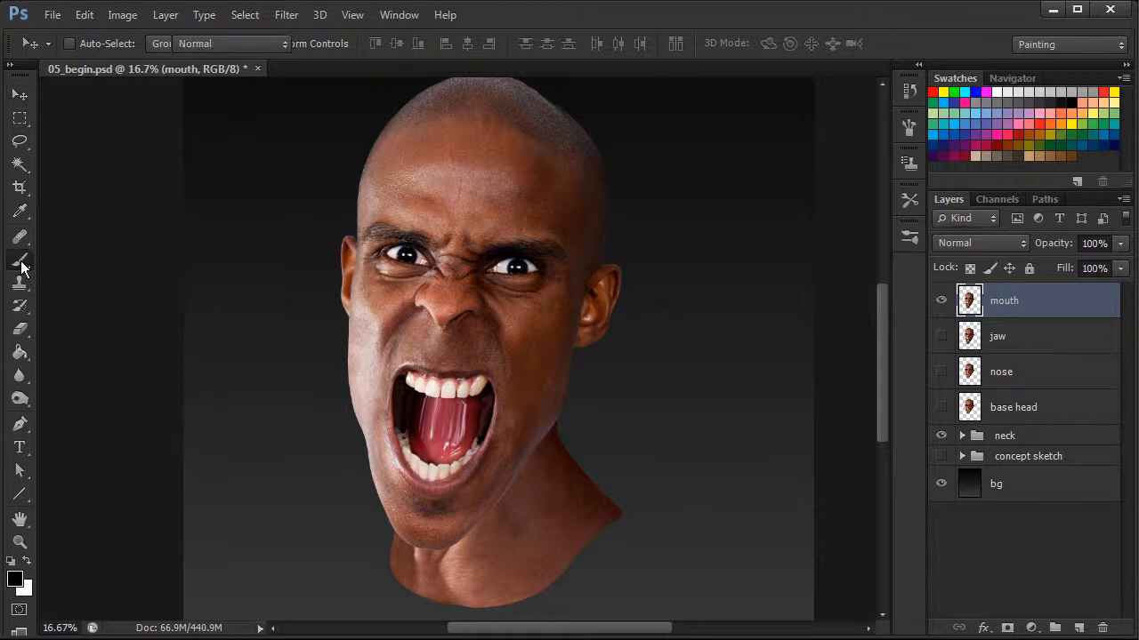
right_click(512, 340)
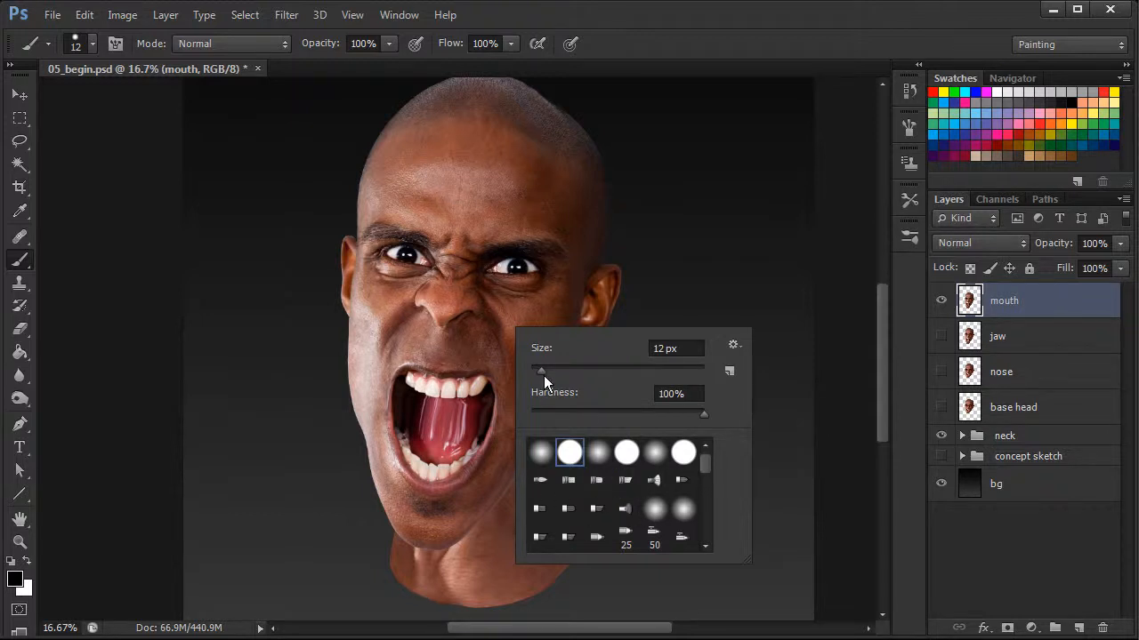
drag(543, 371, 623, 372)
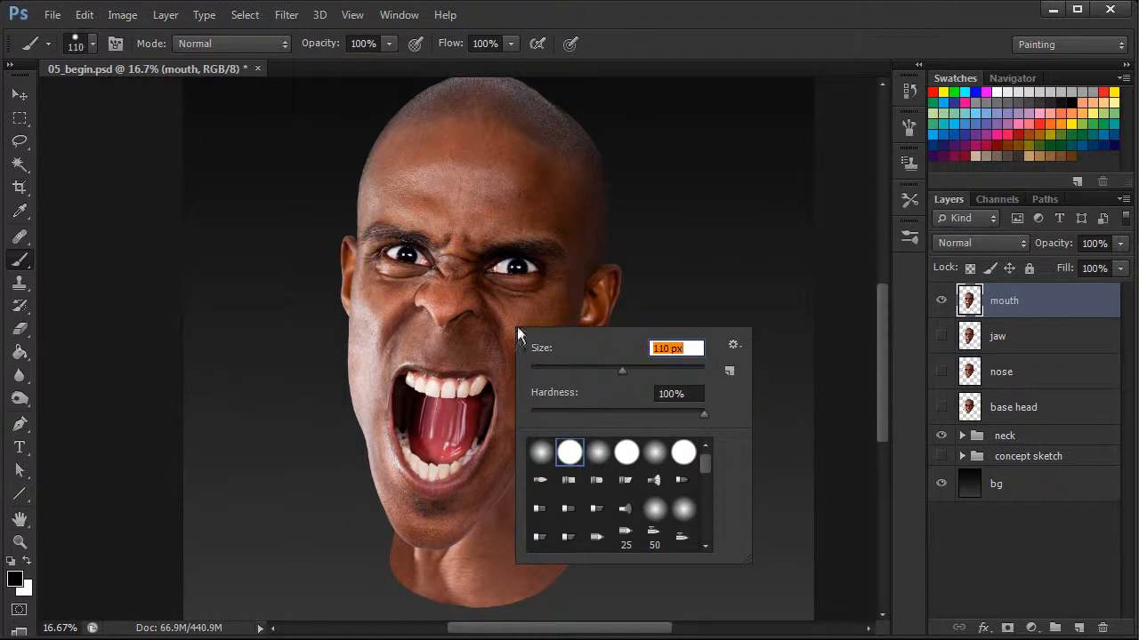
drag(620, 372, 609, 360)
click(592, 373)
drag(598, 373, 592, 373)
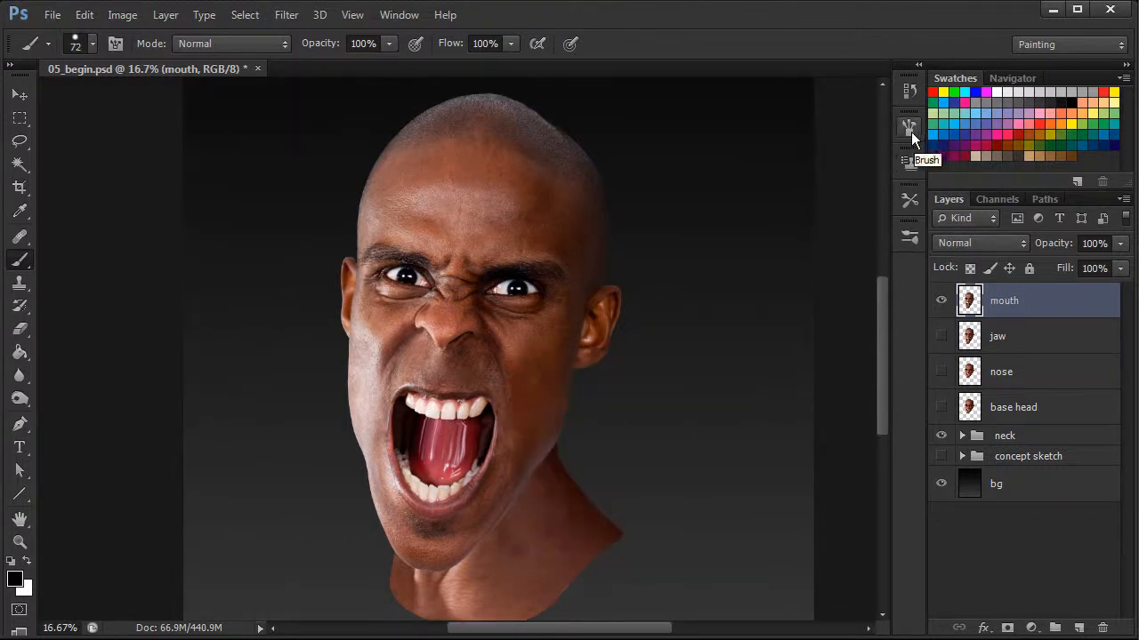
Enable Transfer in the brush settings with Pen Pressure controlling both flow and opacity jitter
click(910, 129)
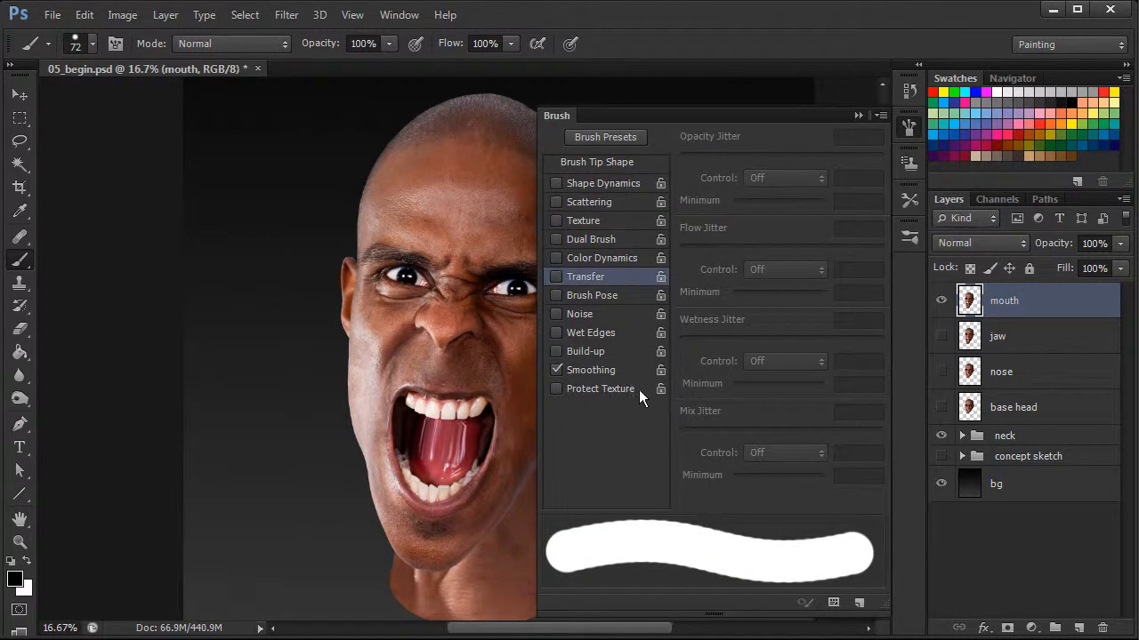
click(558, 277)
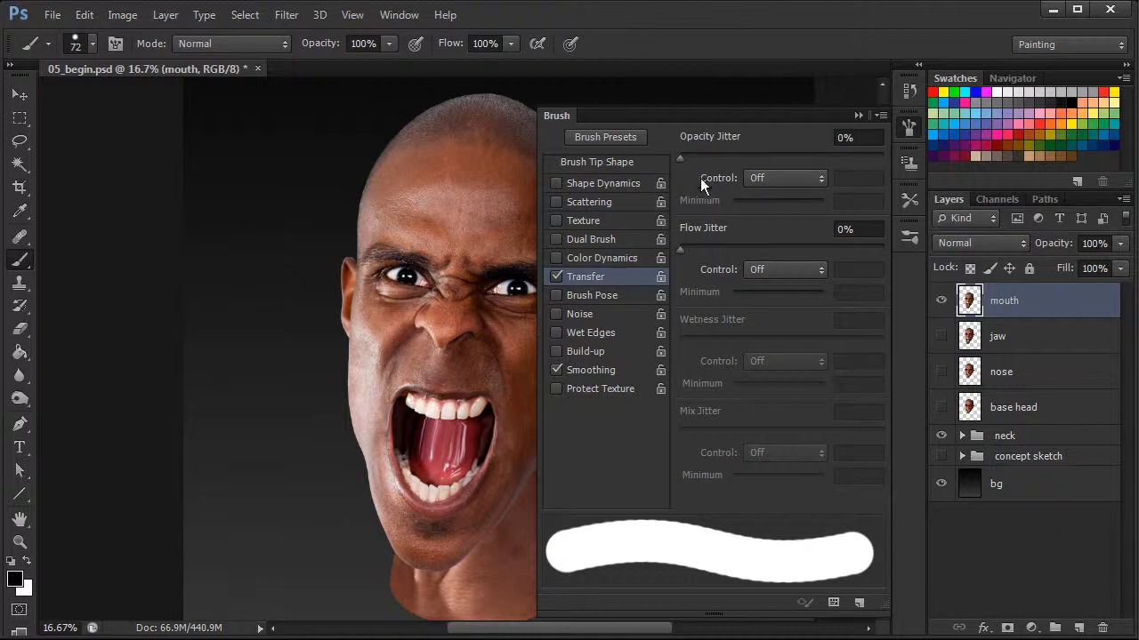
click(798, 270)
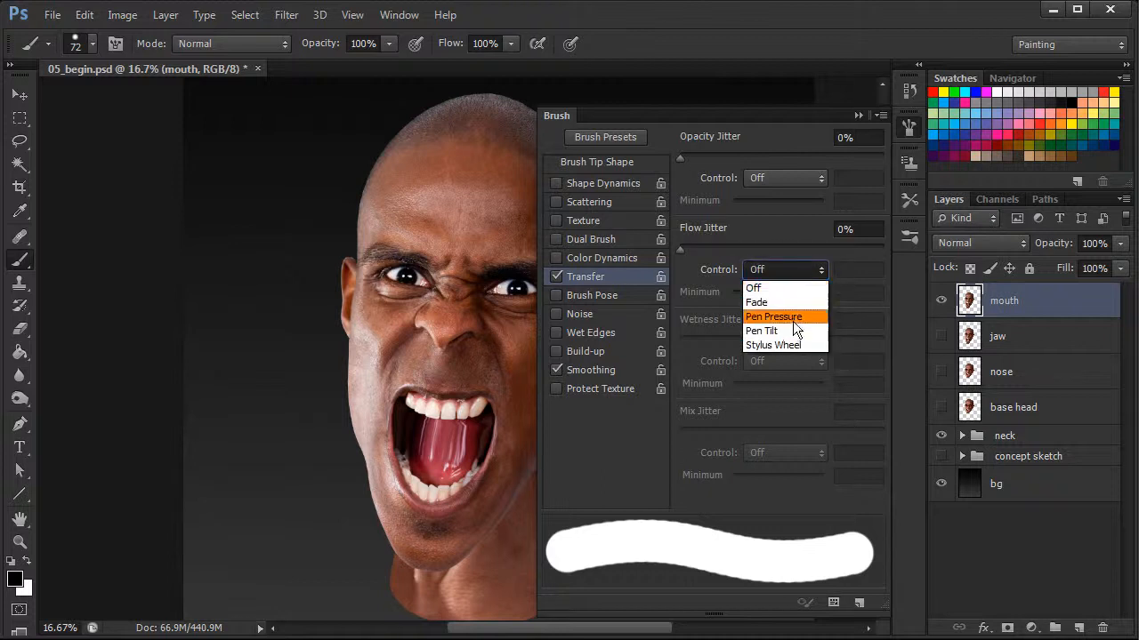
click(793, 318)
click(788, 179)
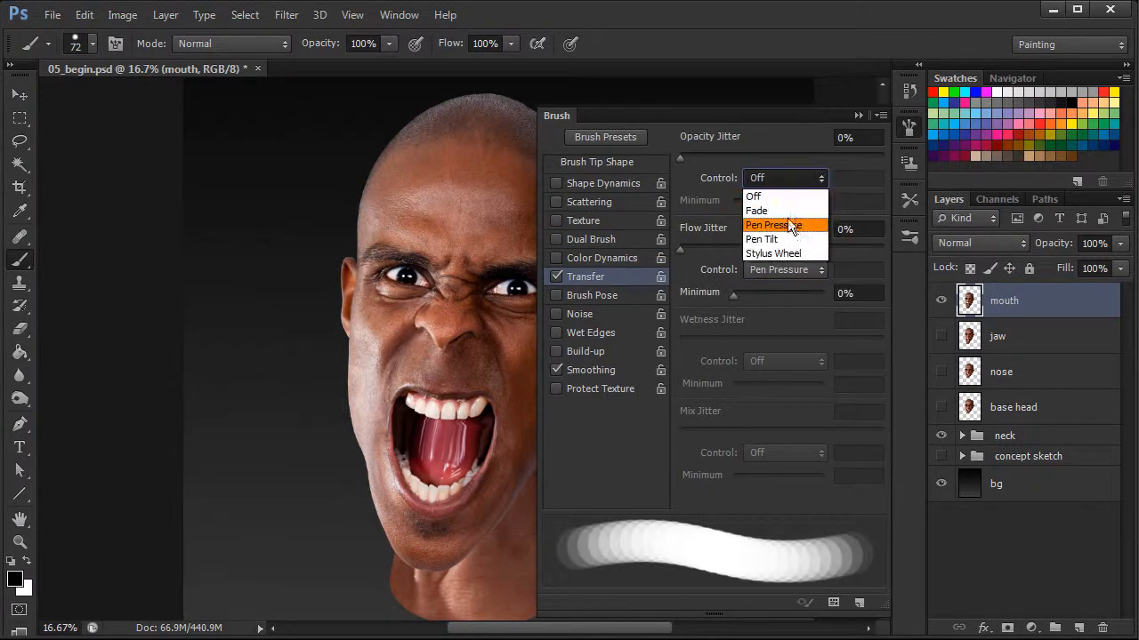
click(795, 224)
click(908, 127)
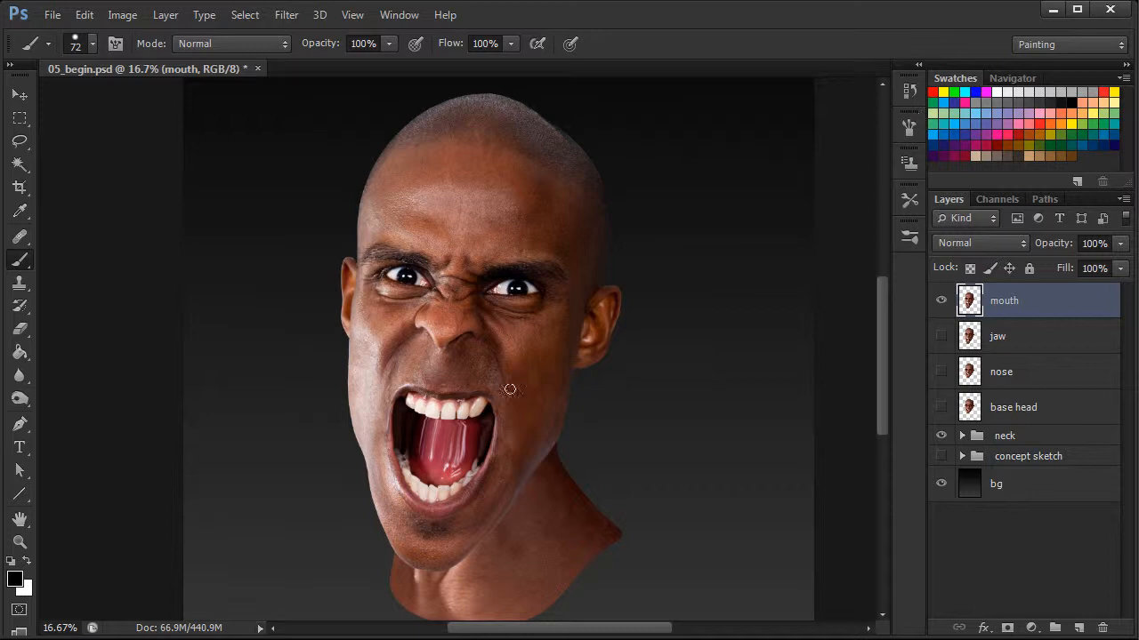
Zoom into the mouth and resize the brush to 54 px for painting inside it
key(ctrl+plus)
key(ctrl+plus)
drag(474, 545, 561, 409)
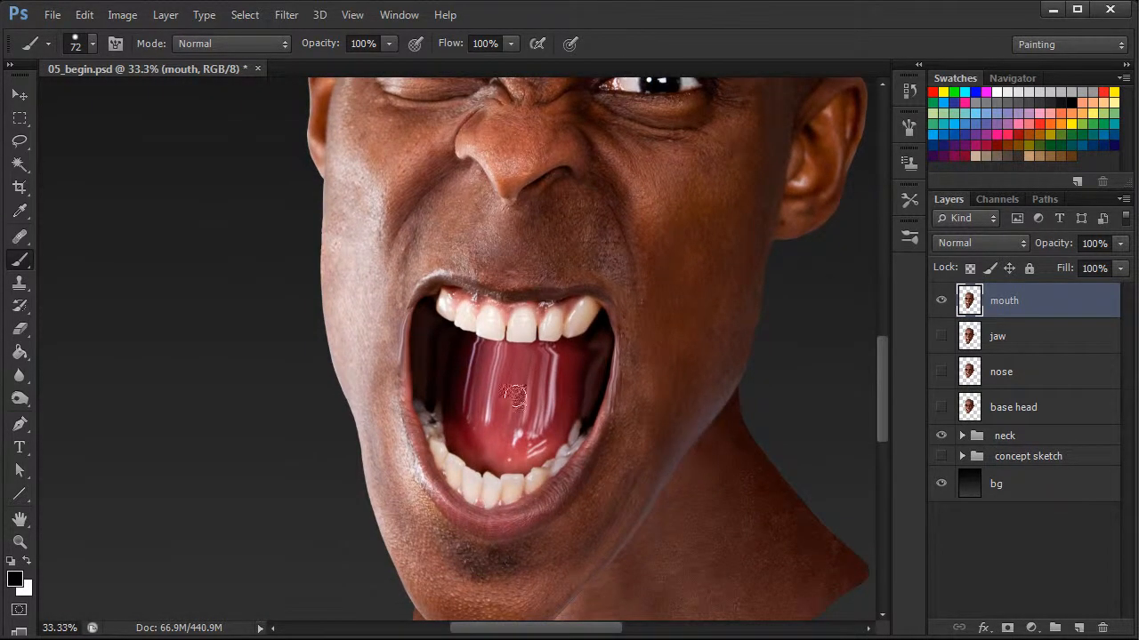
alt+click(436, 341)
right_click(440, 342)
drag(533, 396, 522, 397)
click(459, 348)
mouse_move(469, 341)
mouse_down()
mouse_move(494, 352)
mouse_move(460, 349)
mouse_move(492, 358)
mouse_move(541, 353)
mouse_move(443, 363)
mouse_move(542, 360)
mouse_move(530, 362)
mouse_move(596, 345)
mouse_move(438, 338)
mouse_up()
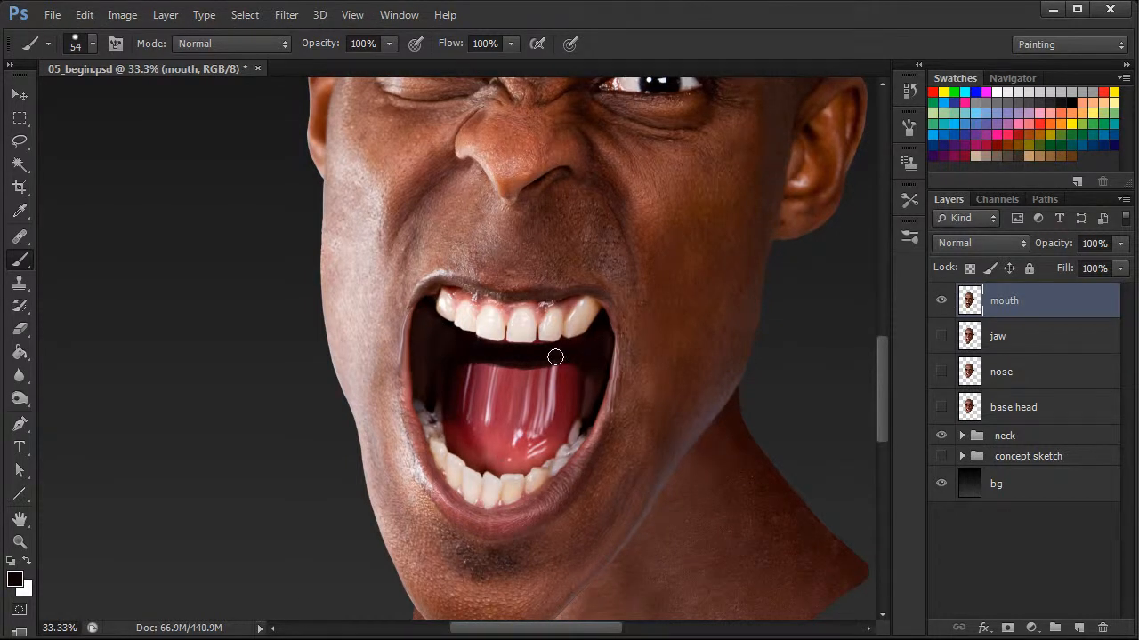
Sample tongue colours and paint over the glossy highlights across the middle of the tongue
alt+click(455, 387)
alt+click(478, 388)
alt+click(454, 379)
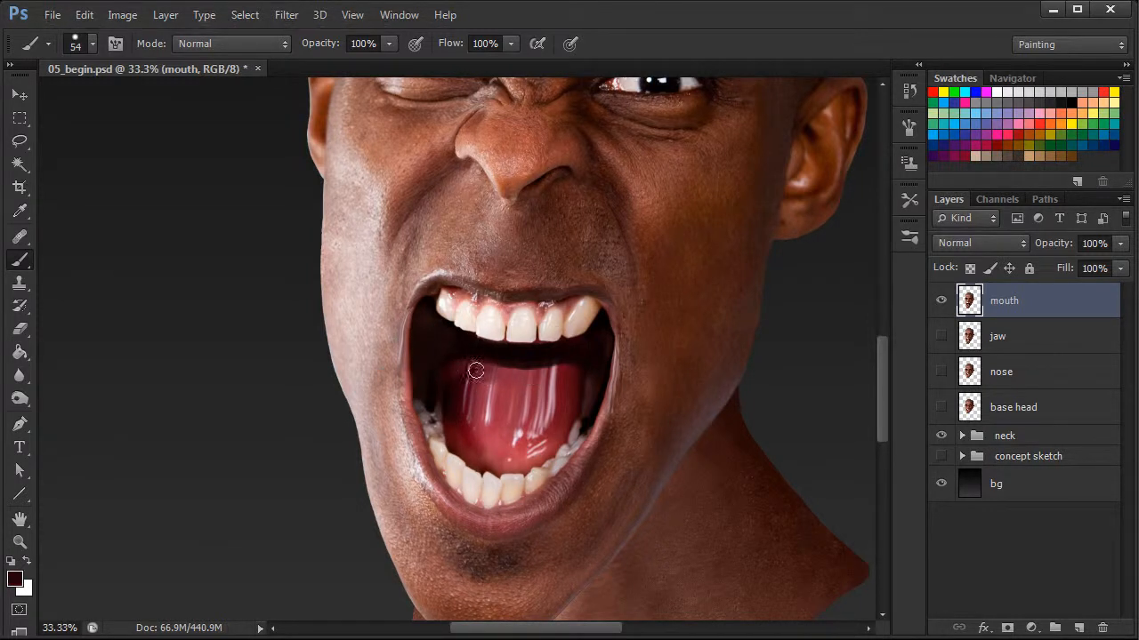
alt+click(489, 404)
drag(483, 407, 490, 418)
alt+click(518, 433)
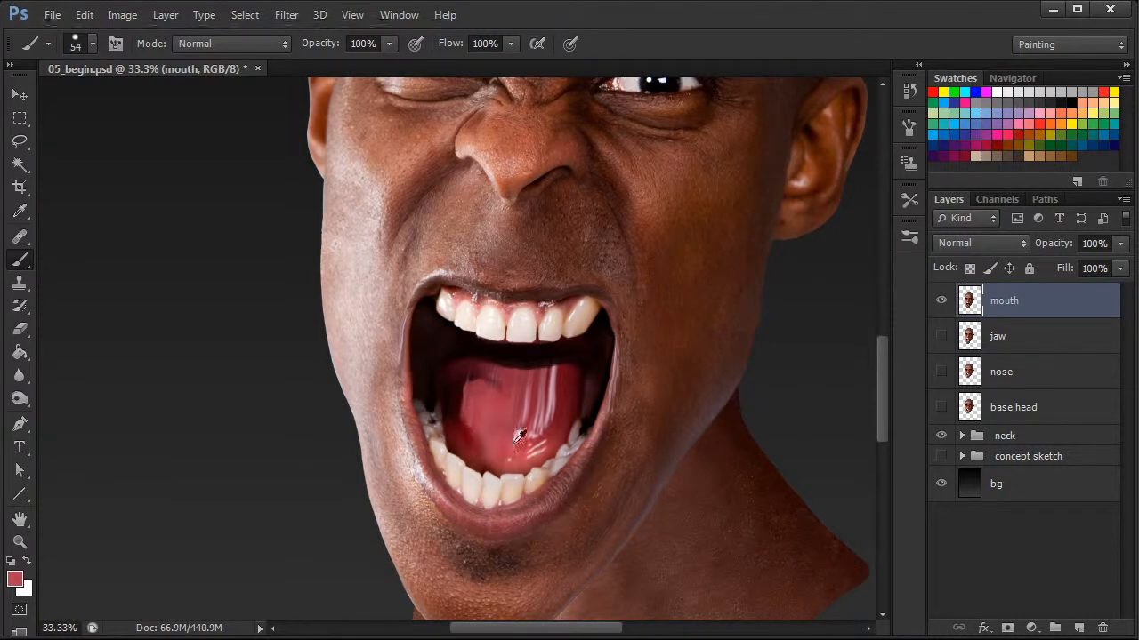
alt+click(561, 405)
drag(549, 418, 547, 378)
alt+click(486, 396)
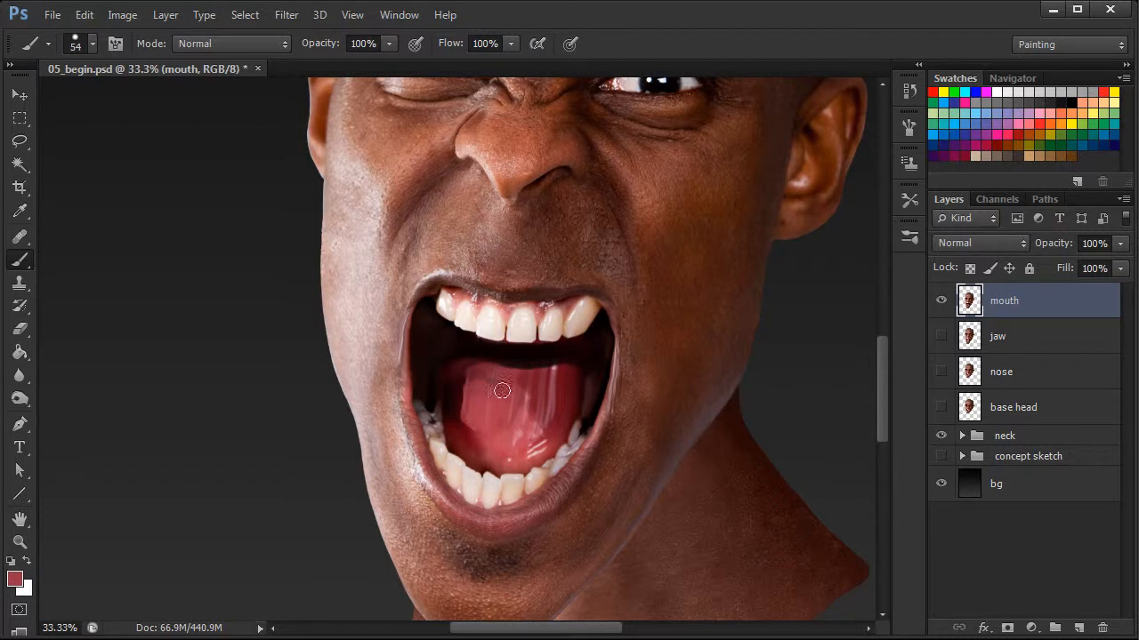
alt+click(550, 360)
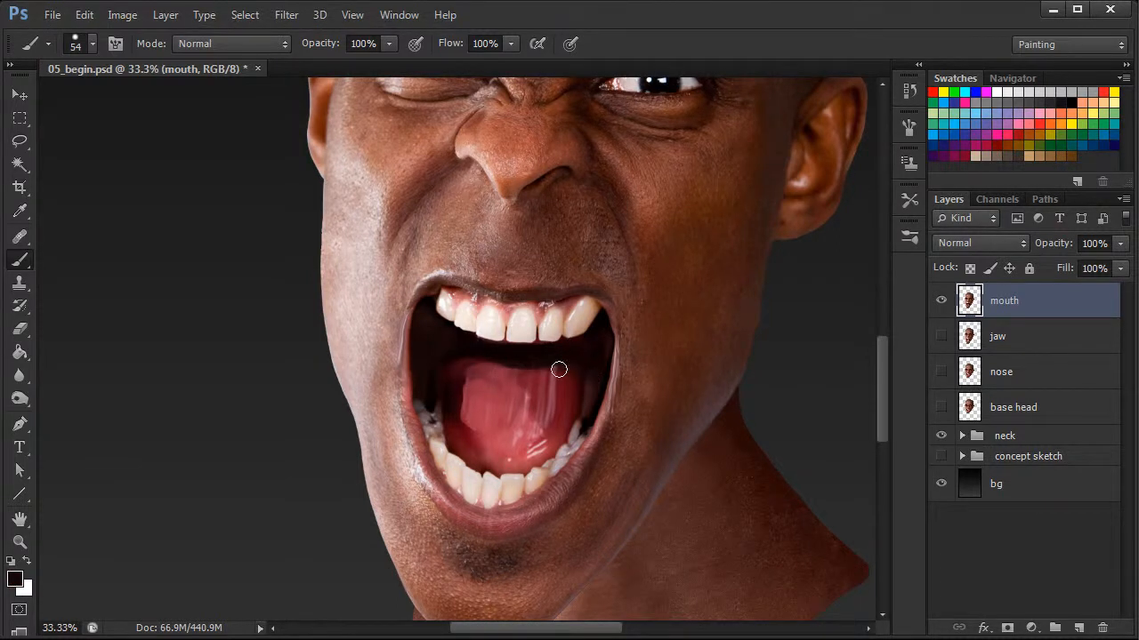
Paint sampled dark and red tones down the tongue's left side, then reset the default colours
alt+click(493, 372)
drag(469, 371, 477, 444)
alt+click(477, 450)
mouse_move(454, 384)
mouse_down()
mouse_move(453, 442)
mouse_move(453, 391)
mouse_move(495, 427)
mouse_move(469, 421)
mouse_move(487, 449)
mouse_move(465, 399)
mouse_move(468, 443)
mouse_move(483, 455)
mouse_move(451, 422)
mouse_move(467, 448)
mouse_up()
alt+click(495, 441)
alt+click(463, 449)
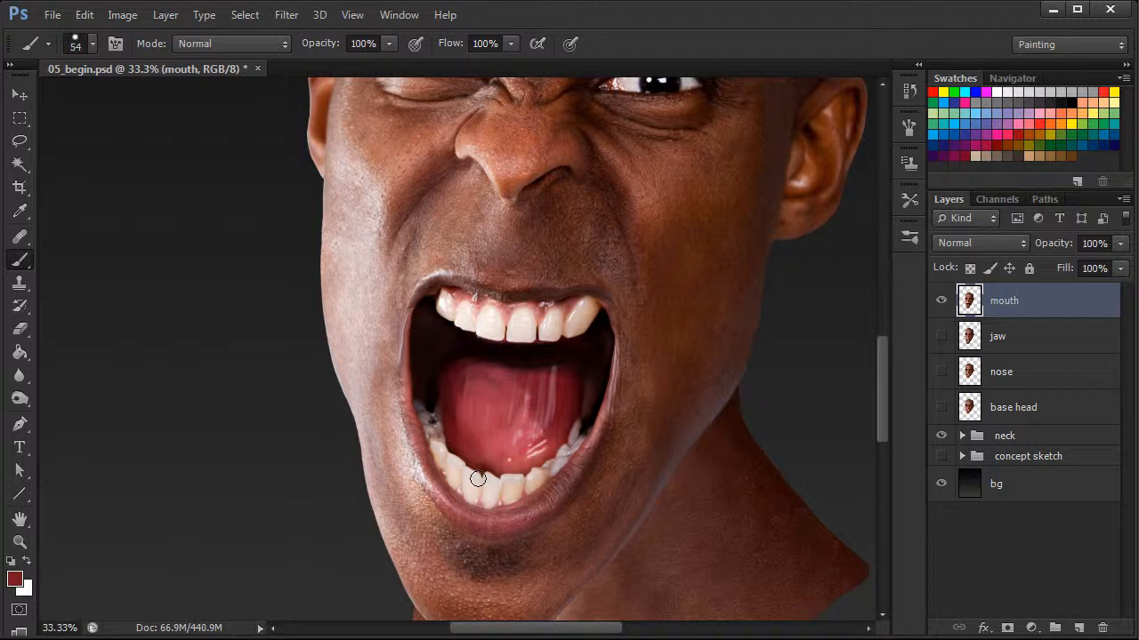
mouse_move(455, 384)
mouse_down()
mouse_move(460, 425)
mouse_move(498, 445)
mouse_up()
alt+click(466, 439)
mouse_move(456, 394)
mouse_down()
mouse_move(457, 411)
mouse_move(477, 417)
mouse_up()
key(d)
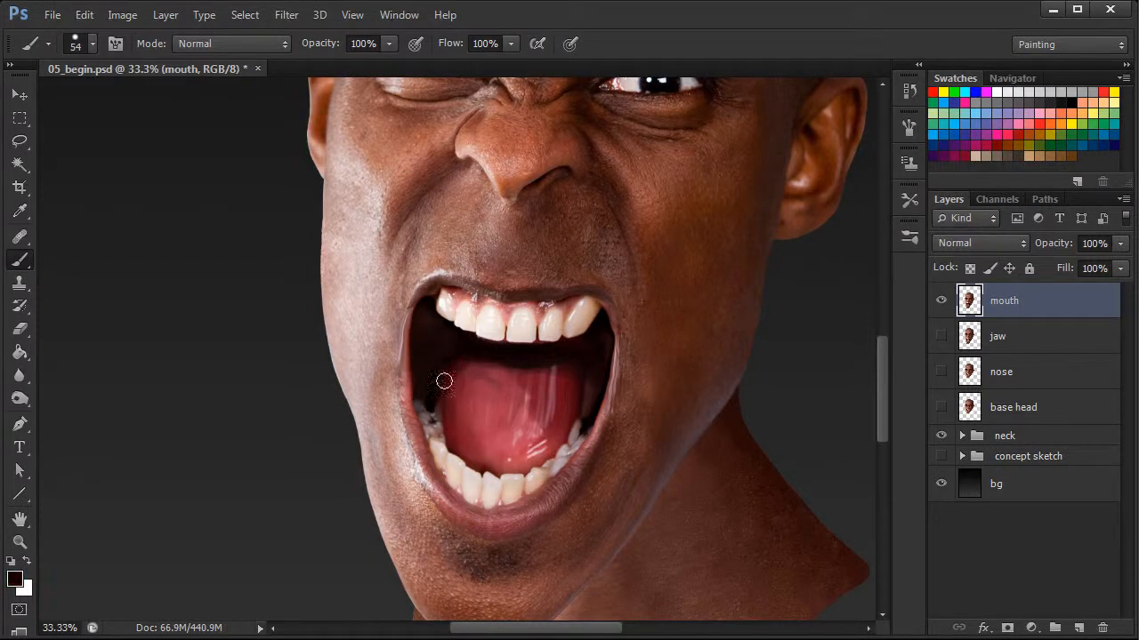
Sample tongue colours and paint over the remaining glossy highlights on the tongue with a 99 px brush
mouse_move(539, 389)
mouse_down()
mouse_move(529, 438)
mouse_move(560, 395)
mouse_move(522, 437)
mouse_move(550, 395)
mouse_move(527, 390)
mouse_move(535, 385)
mouse_move(526, 405)
mouse_move(527, 346)
mouse_move(516, 394)
mouse_up()
alt+click(559, 401)
alt+click(513, 437)
drag(523, 435, 548, 406)
right_click(530, 394)
drag(591, 451, 637, 451)
mouse_move(523, 427)
mouse_down()
mouse_move(547, 401)
mouse_move(541, 424)
mouse_move(549, 410)
mouse_move(481, 410)
mouse_up()
alt+click(501, 364)
mouse_move(435, 374)
mouse_down()
mouse_move(490, 361)
mouse_move(464, 361)
mouse_move(559, 361)
mouse_move(574, 376)
mouse_move(540, 431)
mouse_move(564, 399)
mouse_up()
alt+click(558, 396)
alt+click(512, 438)
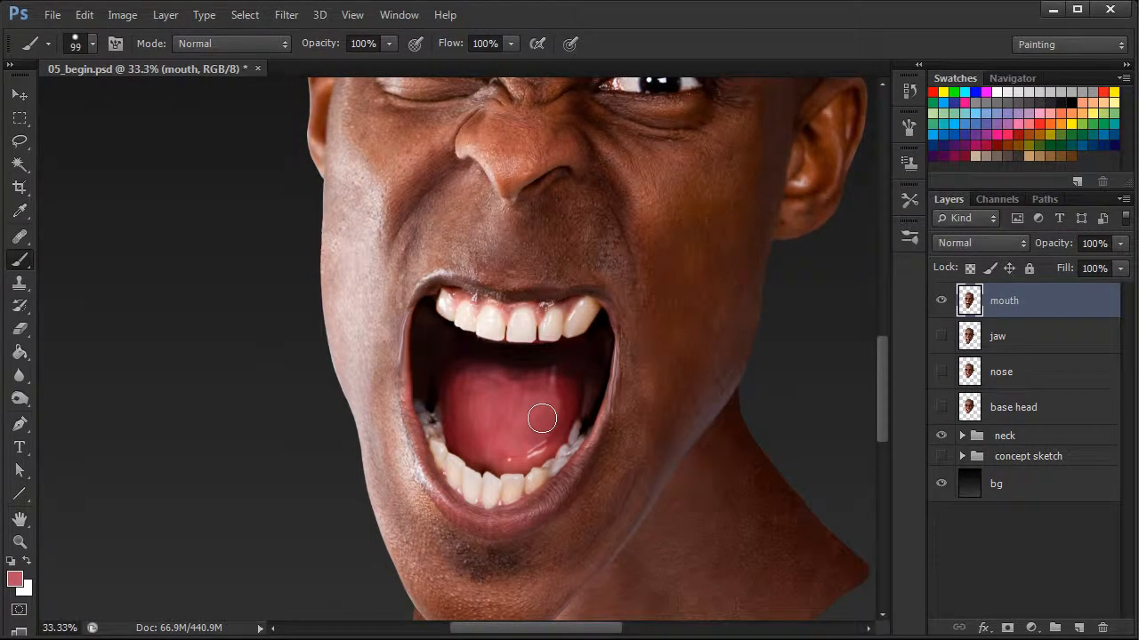
Resize the brush to 70 px and paint sampled tones over the tongue's left side
key(ctrl+minus)
key(ctrl+minus)
key(ctrl+minus)
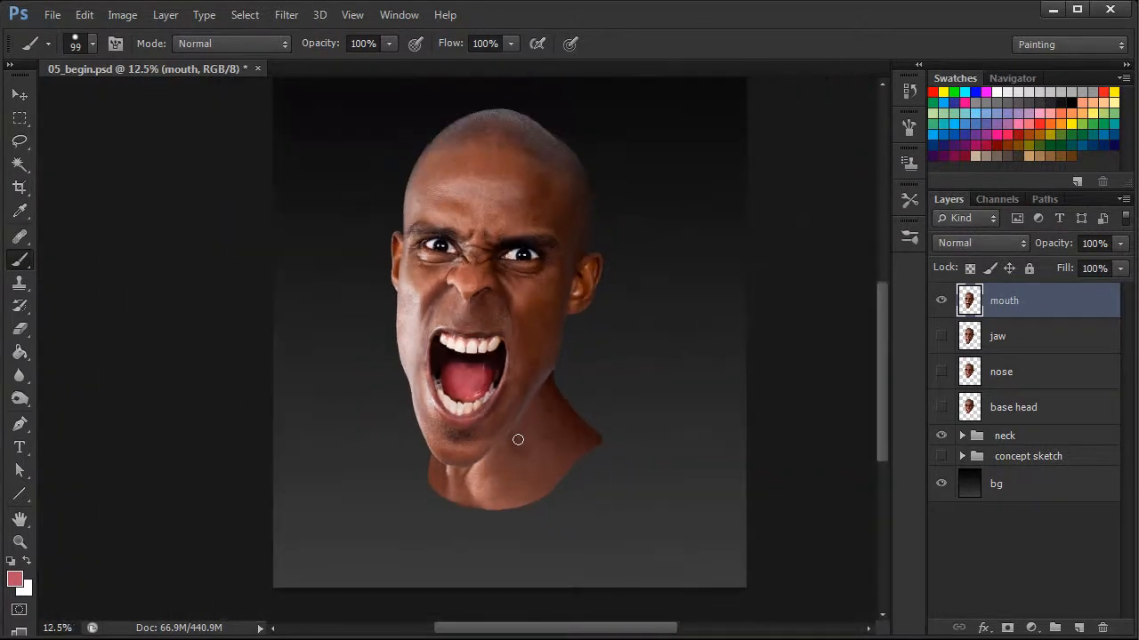
key(ctrl+plus)
key(ctrl+plus)
key(ctrl+plus)
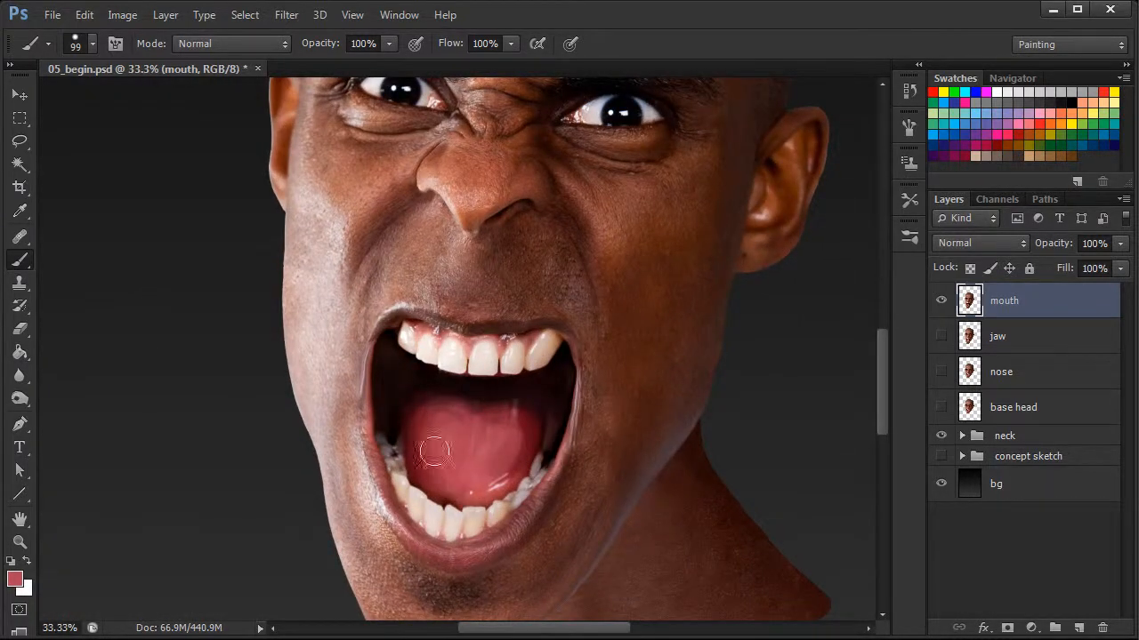
right_click(482, 454)
click(562, 495)
alt+click(414, 439)
mouse_move(414, 406)
mouse_down()
mouse_move(519, 400)
mouse_move(539, 411)
mouse_move(484, 397)
mouse_move(547, 417)
mouse_move(434, 394)
mouse_move(485, 422)
mouse_move(497, 414)
mouse_move(414, 425)
mouse_move(480, 421)
mouse_move(449, 411)
mouse_move(474, 423)
mouse_move(463, 426)
mouse_move(514, 433)
mouse_move(468, 406)
mouse_move(505, 395)
mouse_move(411, 392)
mouse_up()
alt+click(496, 414)
alt+click(494, 391)
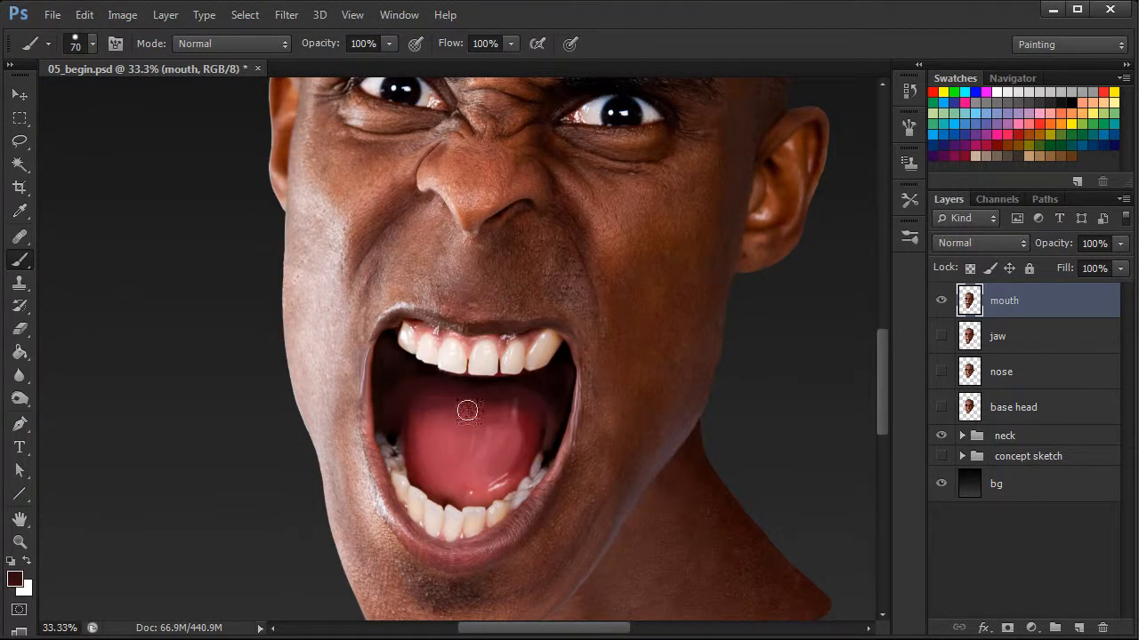
Sample dark and red tones and paint along the back and middle of the tongue
alt+click(505, 397)
alt+click(510, 431)
alt+click(492, 428)
alt+click(500, 410)
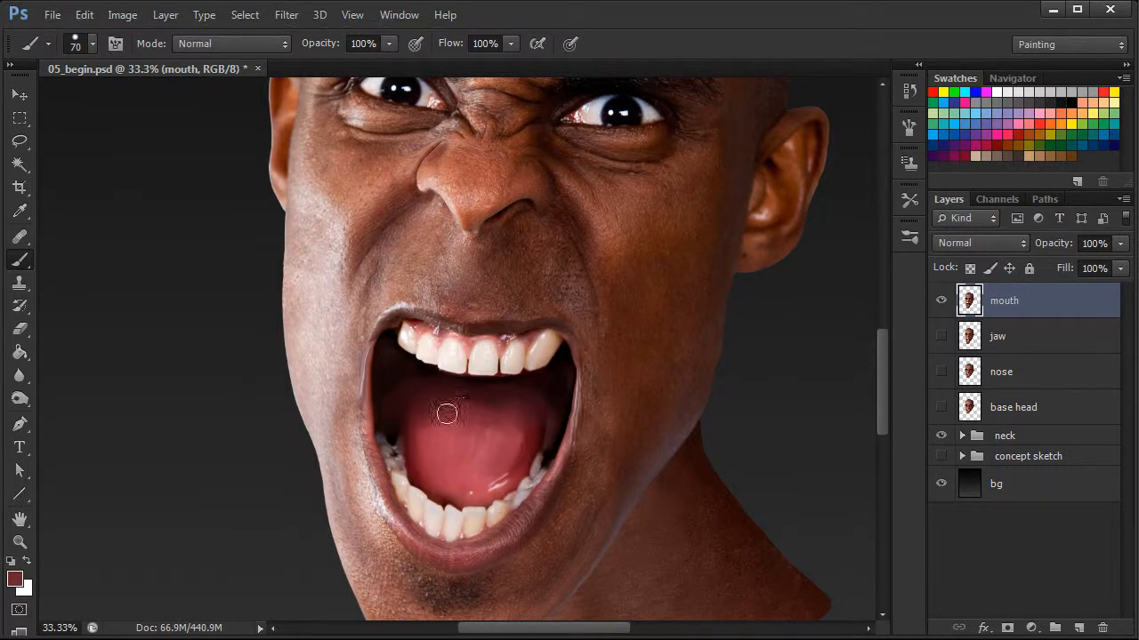
alt+click(477, 383)
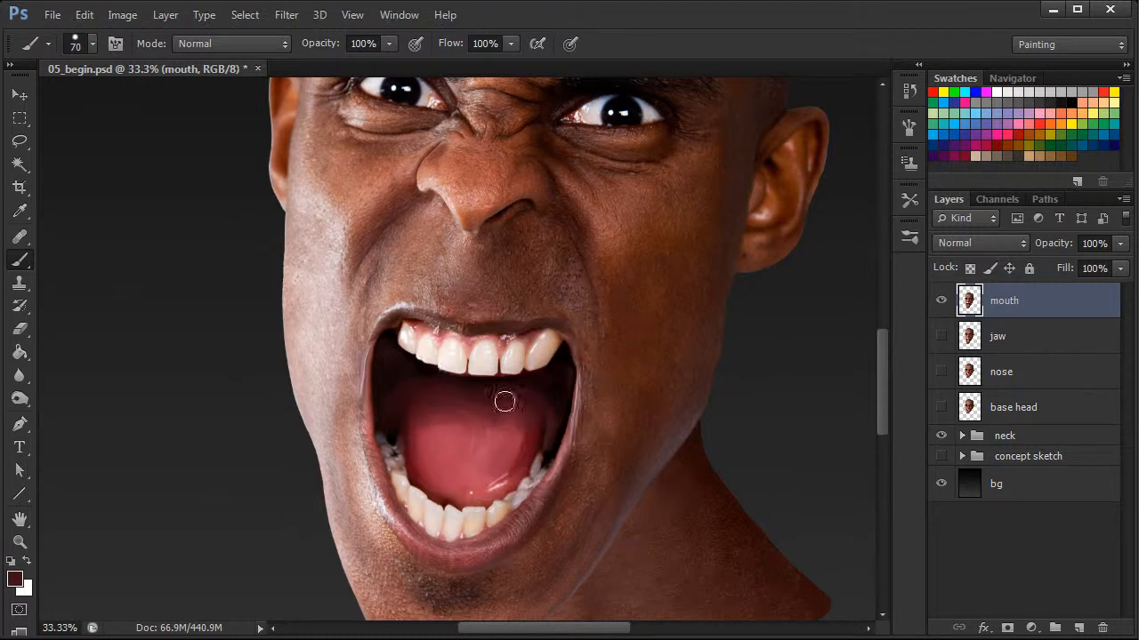
alt+click(452, 407)
alt+click(427, 441)
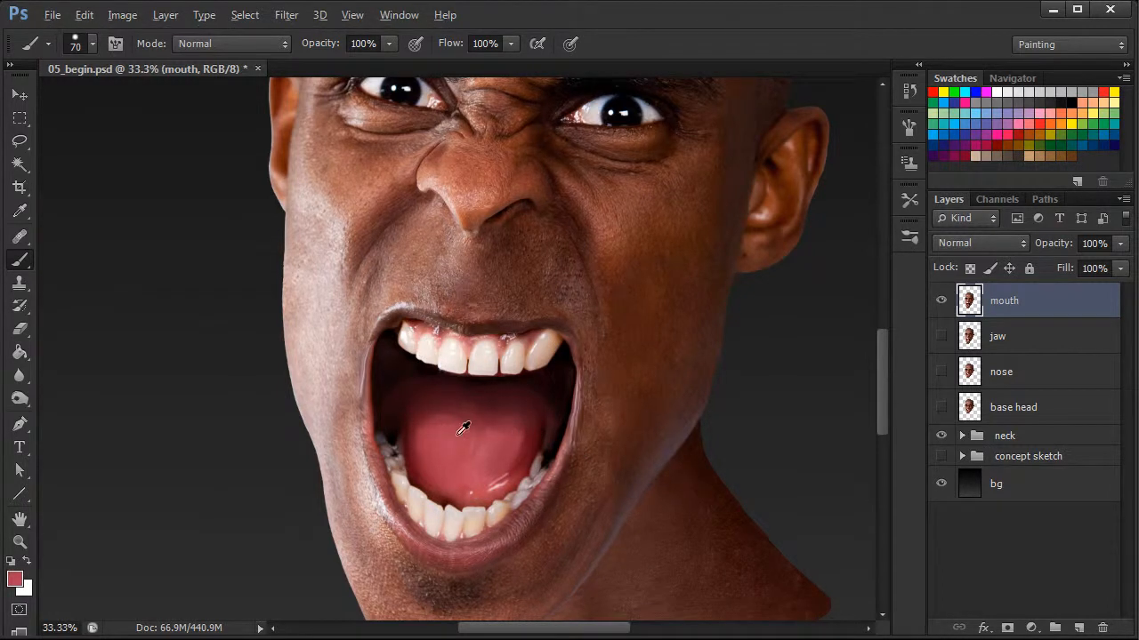
alt+click(494, 459)
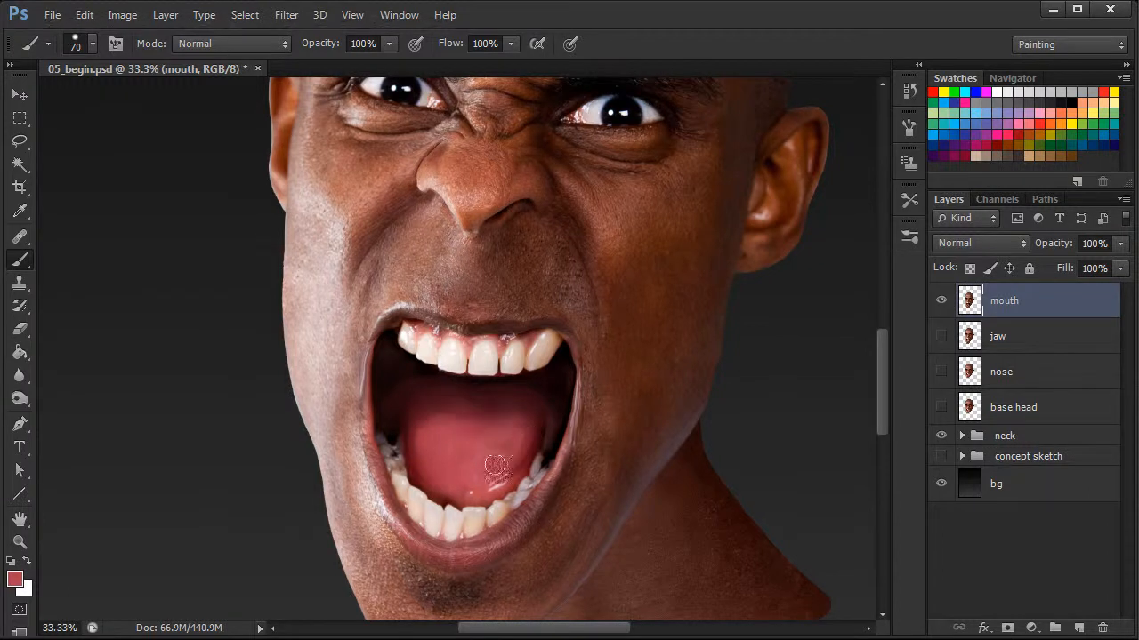
Continue painting sampled tones over the tongue's lower left area and back edge
alt+click(458, 425)
drag(459, 448, 464, 453)
alt+click(482, 408)
mouse_move(412, 418)
mouse_down()
mouse_move(472, 419)
mouse_move(443, 435)
mouse_up()
alt+click(442, 438)
alt+click(478, 398)
alt+click(436, 449)
alt+click(435, 430)
alt+click(542, 384)
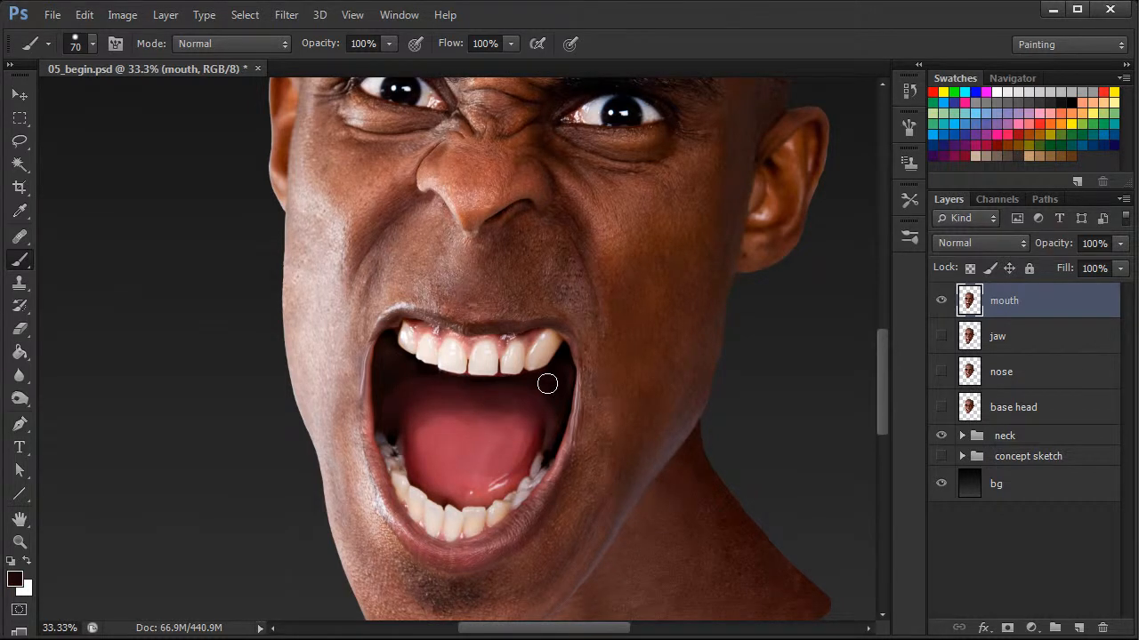
Resize the brush to 68 px and darken the back of the mouth on the left
right_click(504, 379)
text(21)
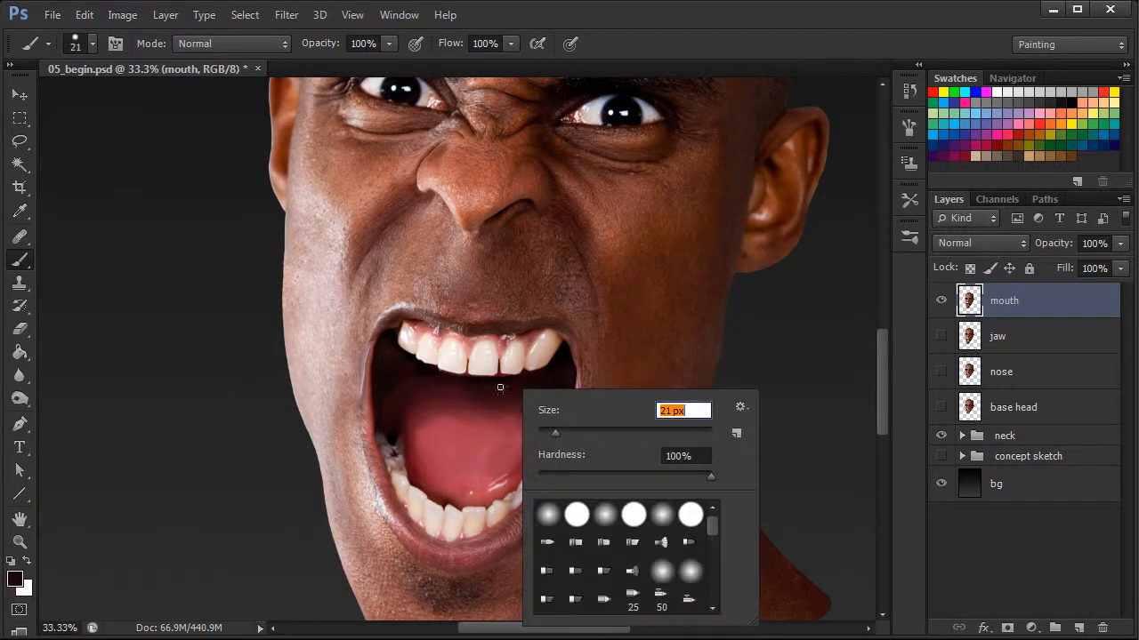
key(Return)
right_click(482, 383)
text(68)
key(Return)
drag(397, 397, 421, 390)
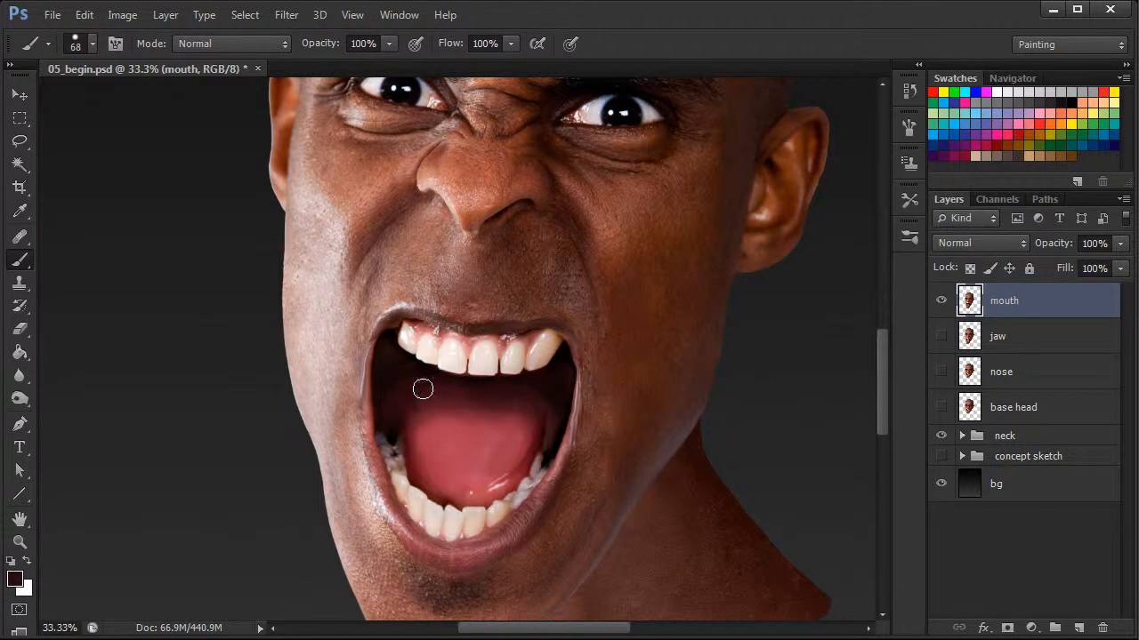
Set the brush to 42 px and paint red tones along the tongue's lower edge
right_click(471, 443)
text(42)
key(Return)
alt+click(419, 441)
alt+click(420, 440)
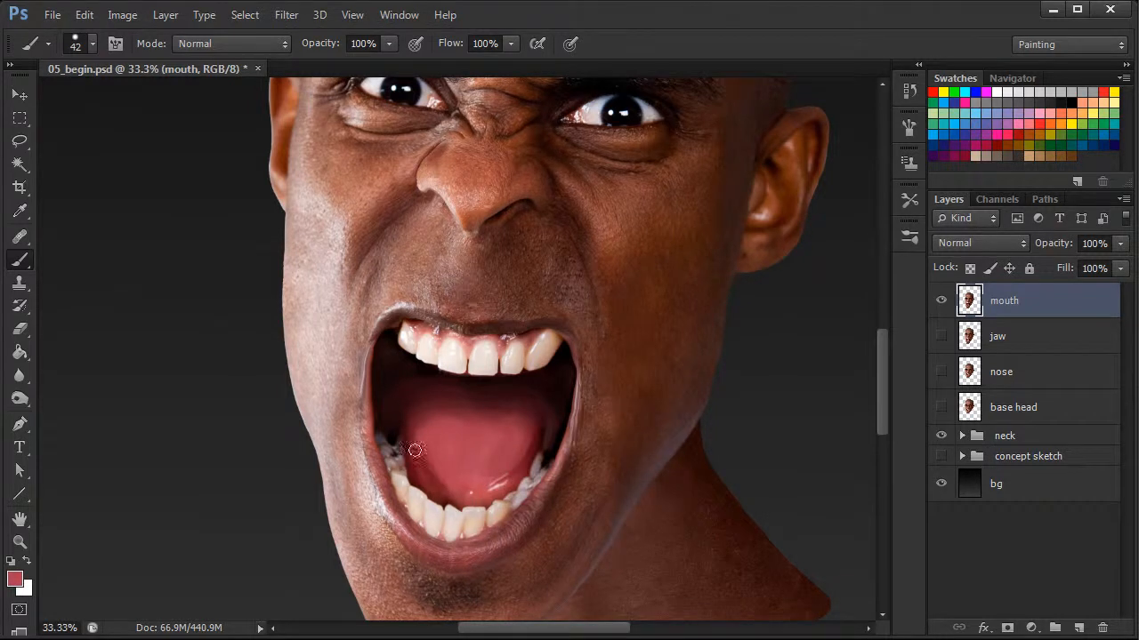
alt+click(529, 456)
alt+click(503, 474)
Sample skin texture from the chin with the 121 px Healing Brush and heal it onto the tongue's centre
key(ctrl+minus)
key(ctrl+minus)
key(ctrl+minus)
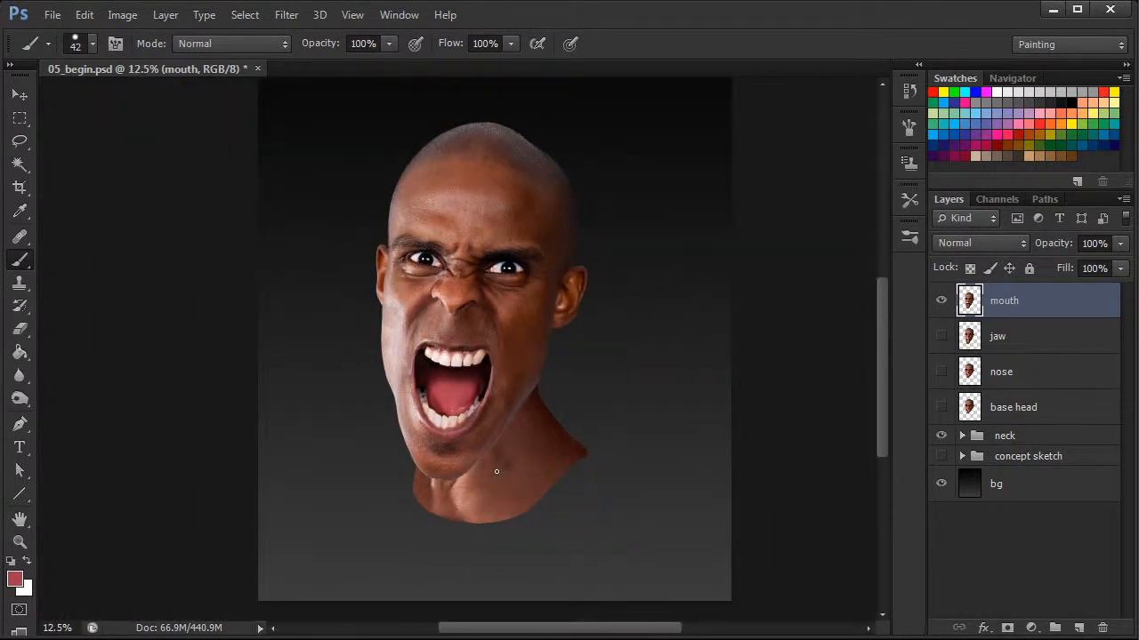
key(ctrl+plus)
key(ctrl+plus)
key(ctrl+plus)
drag(882, 364, 883, 391)
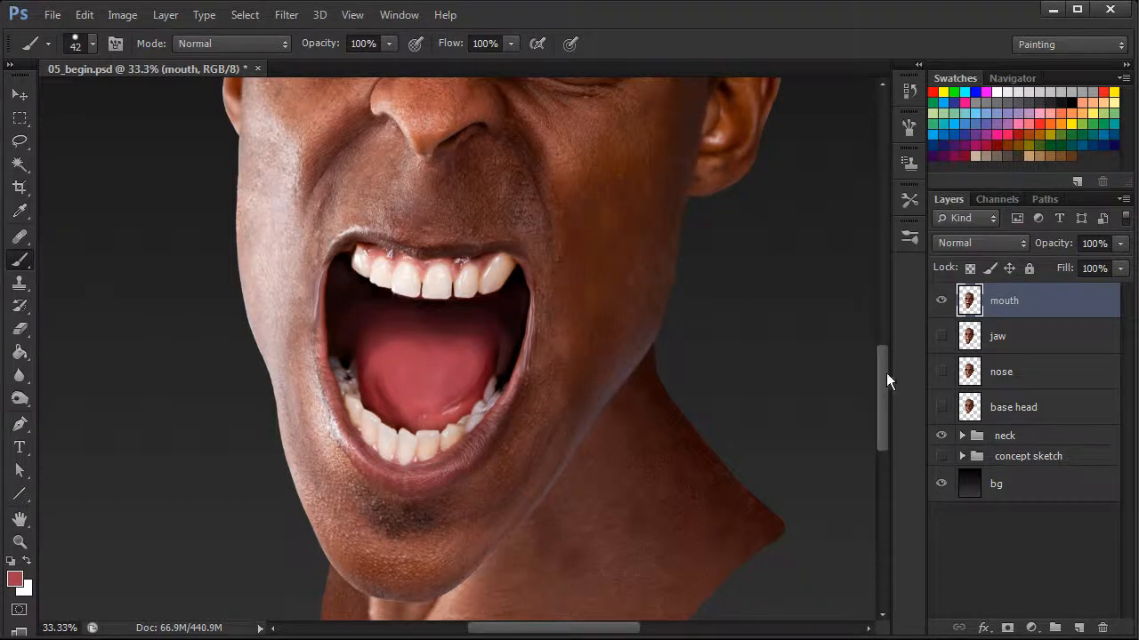
drag(880, 360, 880, 392)
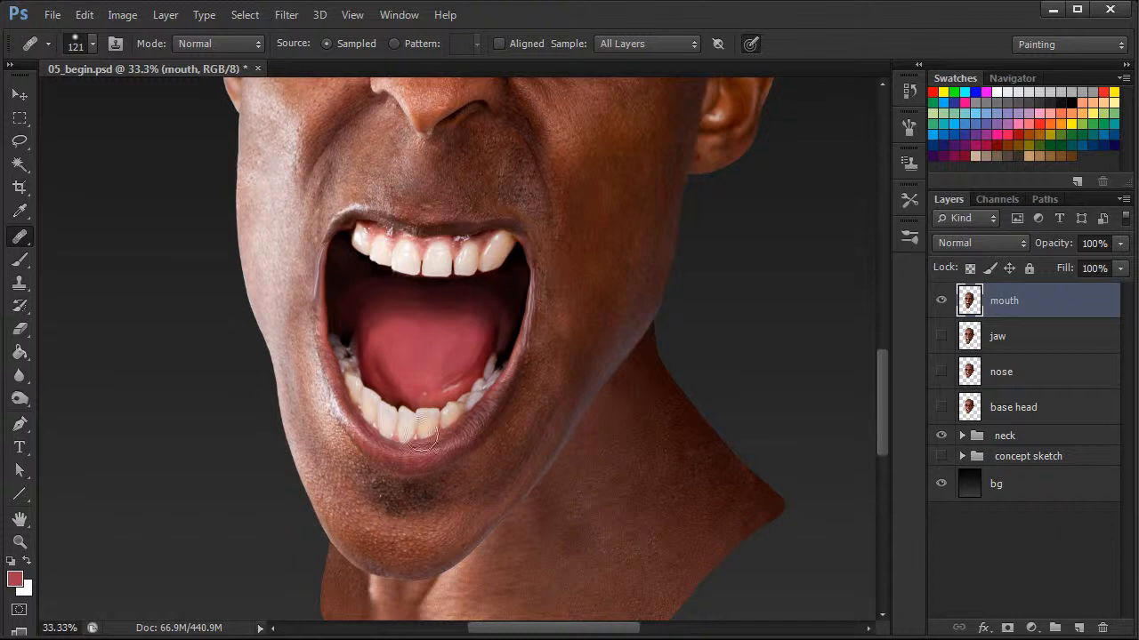
drag(452, 360, 450, 358)
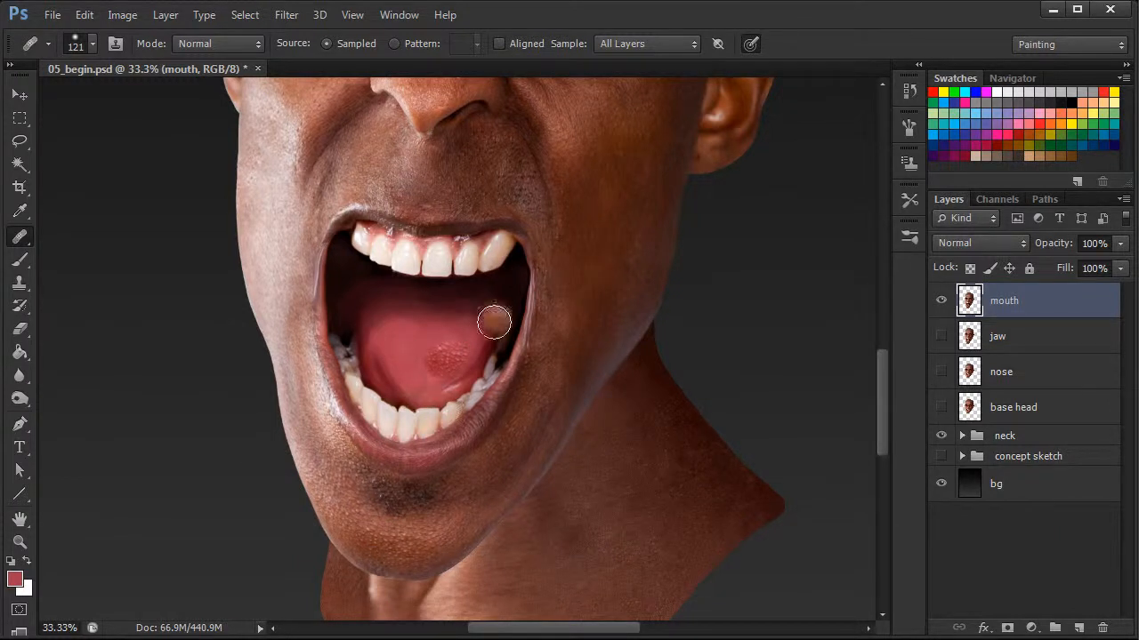
alt+click(396, 538)
mouse_move(412, 359)
mouse_down()
mouse_move(417, 377)
mouse_move(405, 370)
mouse_up()
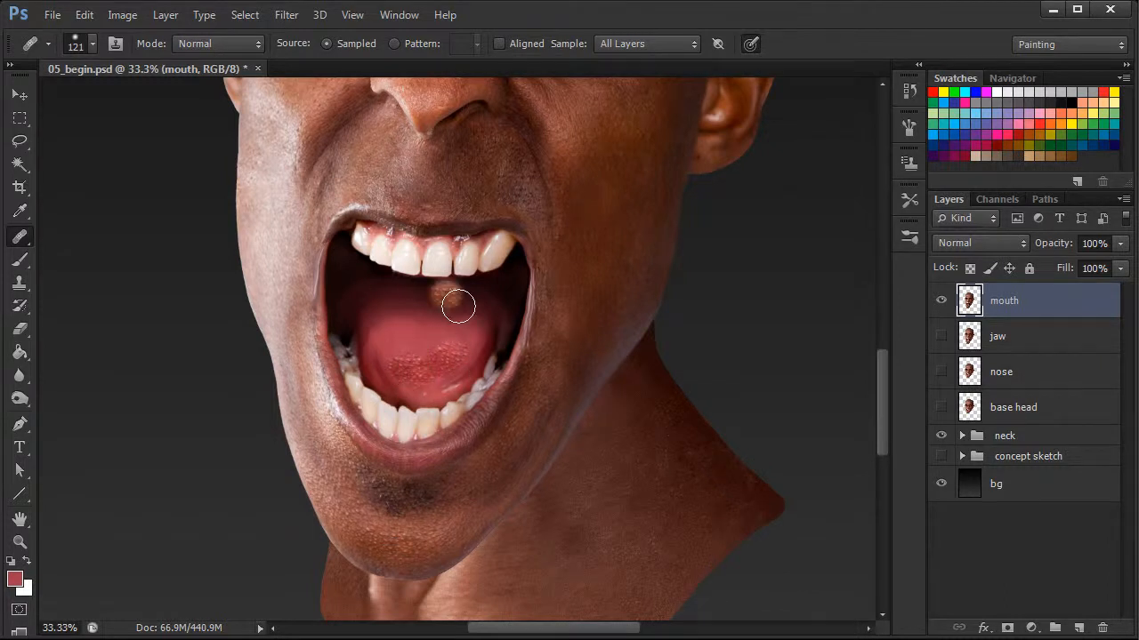
drag(415, 343, 419, 349)
drag(439, 309, 457, 309)
drag(453, 406, 443, 436)
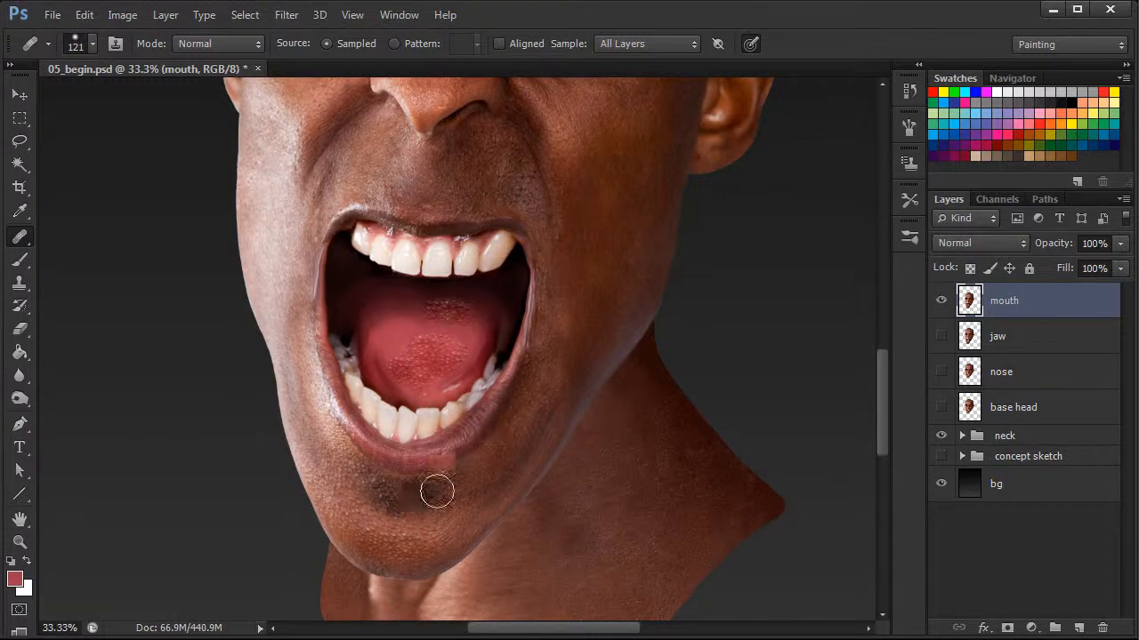
mouse_move(419, 310)
mouse_down()
mouse_move(444, 321)
mouse_move(394, 453)
mouse_move(394, 330)
mouse_up()
alt+click(399, 532)
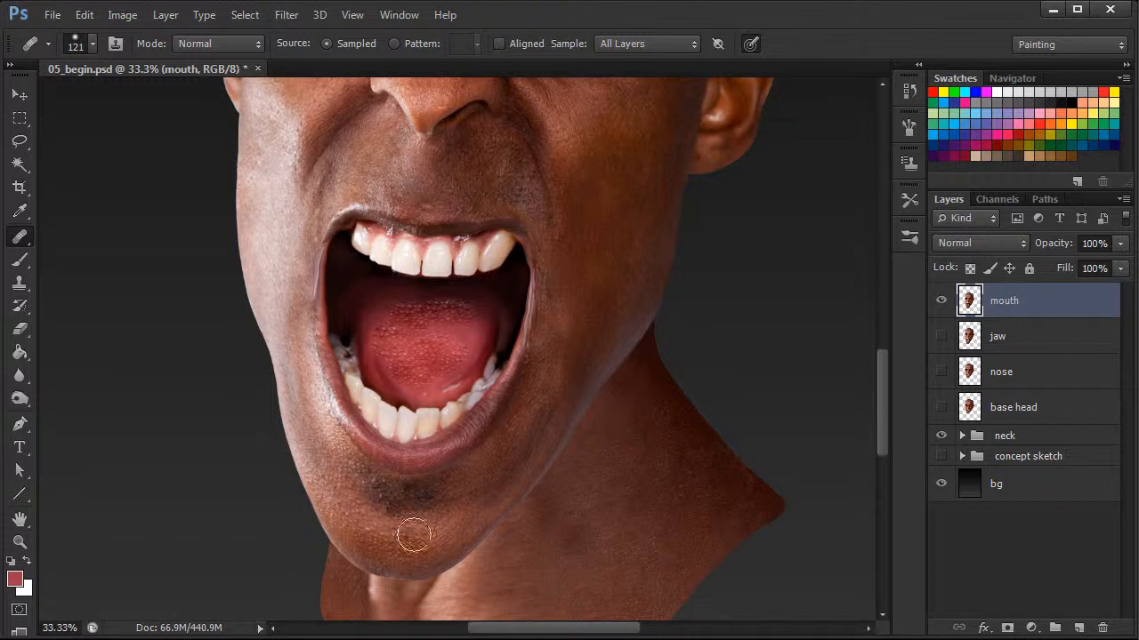
Resample the chin texture and heal it over the tongue's left side and back
click(462, 335)
mouse_move(451, 335)
mouse_down()
mouse_move(390, 313)
mouse_move(397, 307)
mouse_up()
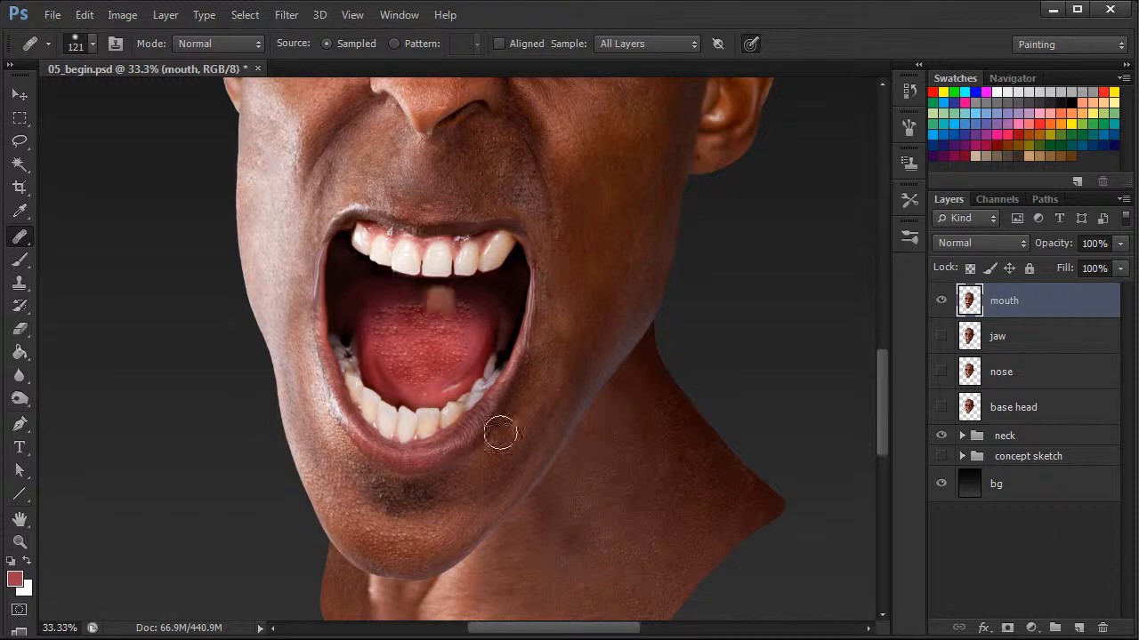
alt+click(412, 536)
mouse_move(395, 366)
mouse_down()
mouse_move(386, 374)
mouse_move(374, 341)
mouse_move(373, 323)
mouse_move(395, 320)
mouse_up()
alt+click(392, 533)
mouse_move(394, 386)
mouse_down()
mouse_move(443, 381)
mouse_move(379, 377)
mouse_move(371, 351)
mouse_up()
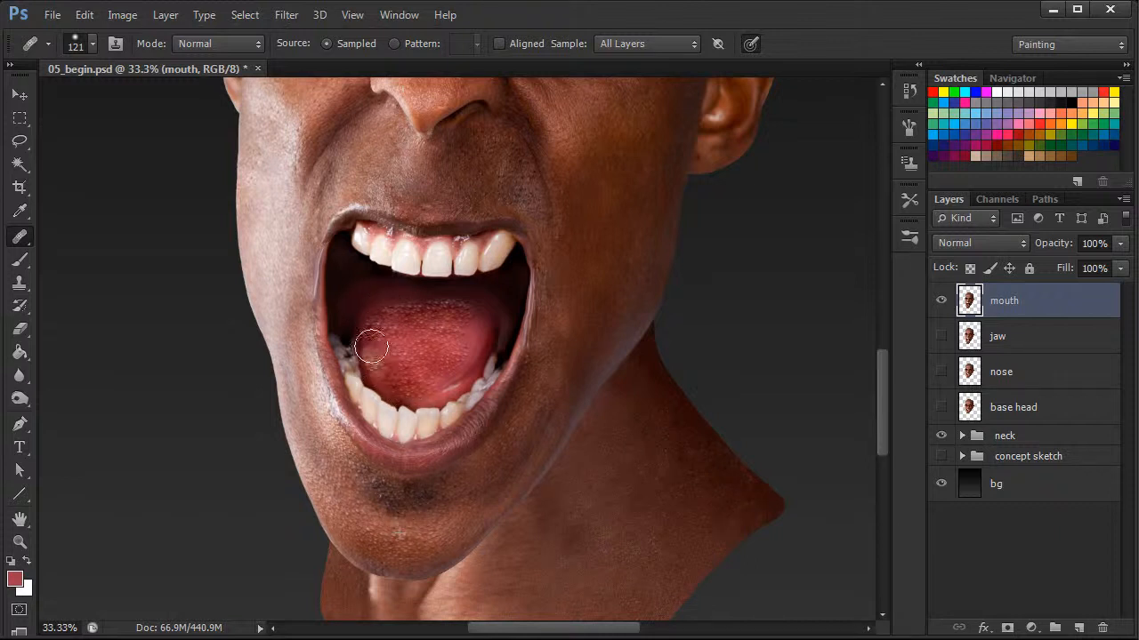
alt+click(412, 533)
mouse_move(458, 374)
mouse_down()
mouse_move(442, 382)
mouse_move(478, 356)
mouse_move(475, 323)
mouse_move(483, 363)
mouse_up()
alt+click(400, 547)
alt+click(412, 545)
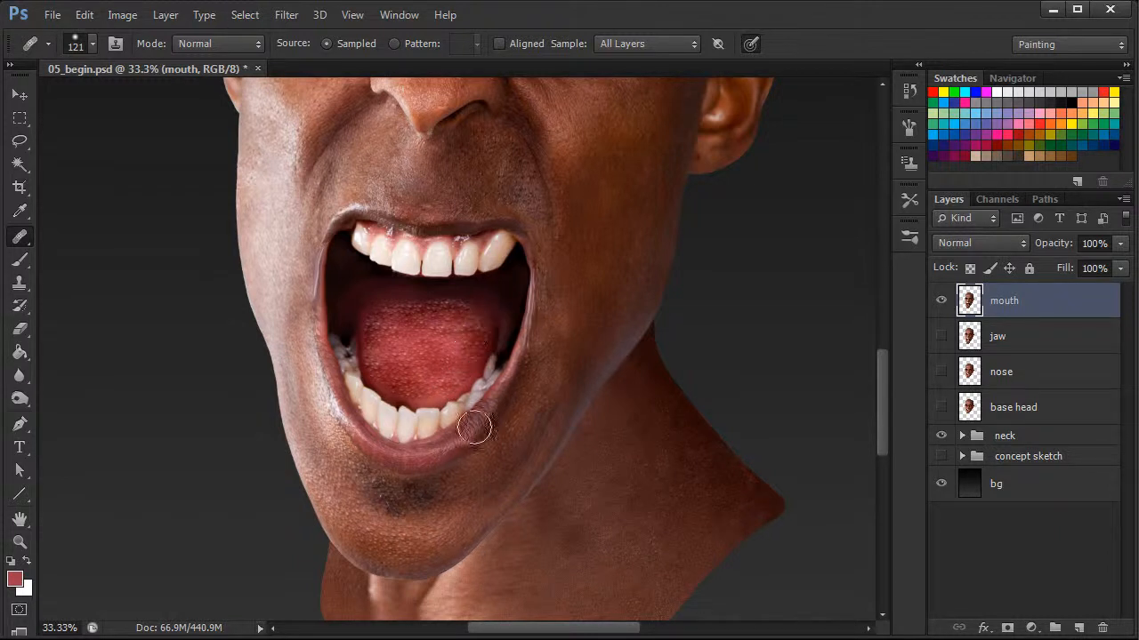
Heal chin texture across the rest of the tongue and along its upper edge
mouse_move(435, 400)
mouse_down()
mouse_move(437, 387)
mouse_move(431, 400)
mouse_up()
alt+click(402, 538)
click(496, 350)
alt+click(426, 356)
alt+click(407, 338)
drag(379, 313, 376, 310)
alt+click(436, 333)
click(446, 350)
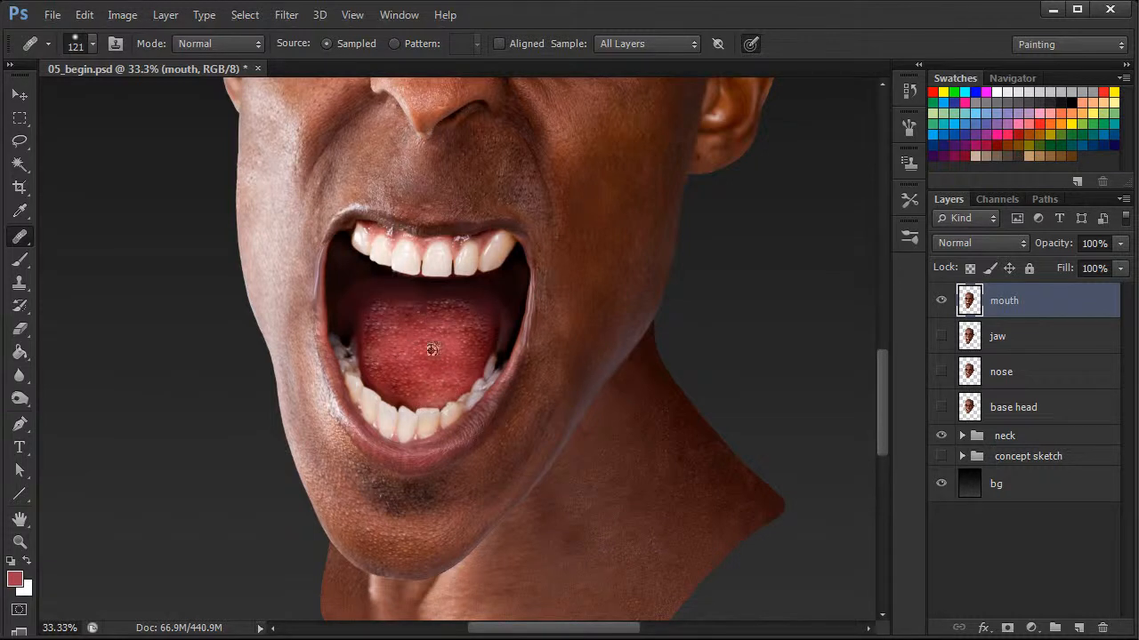
drag(461, 300, 468, 303)
alt+click(400, 356)
drag(445, 323, 437, 332)
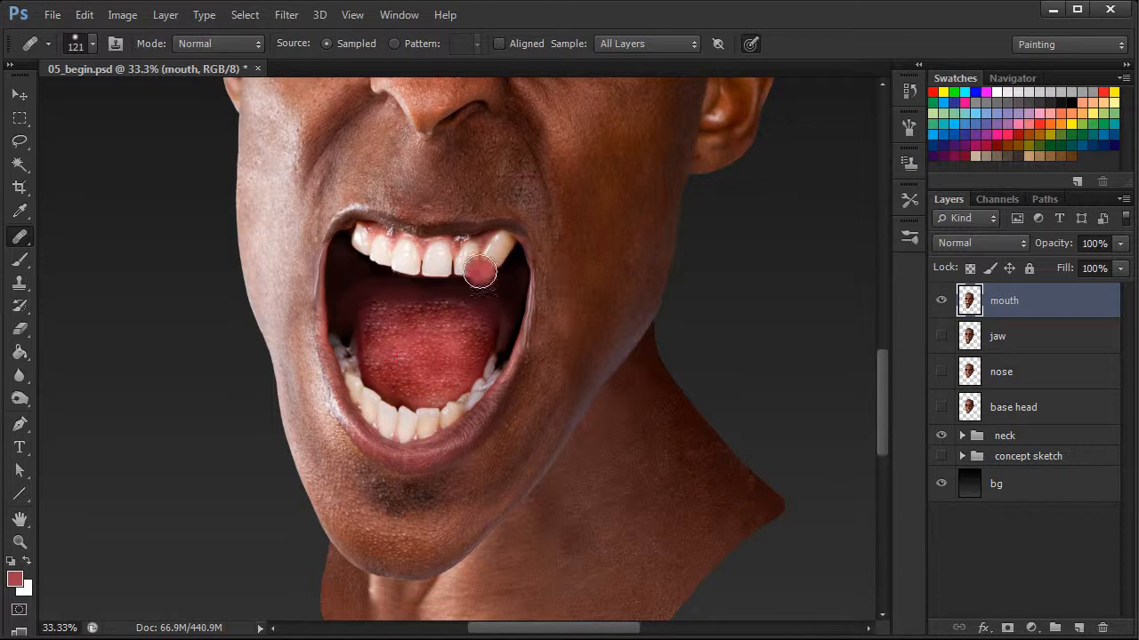
Continue healing texture over the tongue's left edge, back and front until evenly covered
alt+click(422, 348)
click(435, 310)
alt+click(405, 348)
drag(372, 321, 371, 323)
alt+click(394, 325)
click(395, 303)
alt+click(391, 377)
mouse_move(389, 382)
mouse_down()
mouse_move(414, 334)
mouse_move(423, 359)
mouse_move(375, 370)
mouse_up()
alt+click(394, 362)
alt+click(394, 362)
mouse_move(382, 309)
mouse_down()
mouse_move(400, 342)
mouse_move(395, 362)
mouse_move(368, 355)
mouse_move(370, 326)
mouse_up()
alt+click(389, 347)
drag(481, 320, 480, 336)
alt+click(469, 330)
alt+click(425, 320)
drag(420, 311, 459, 302)
alt+click(449, 353)
drag(413, 390, 444, 386)
alt+click(462, 355)
click(415, 394)
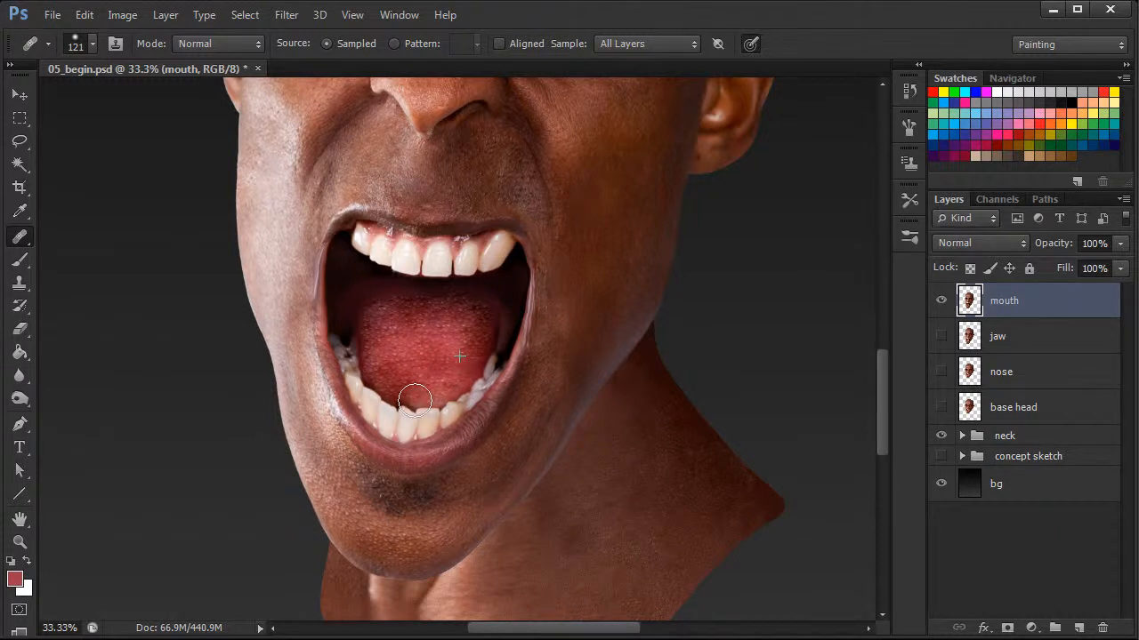
Switch to a 121 px brush and paint dark tones into the back of the mouth
scroll(437, 360, down, 3)
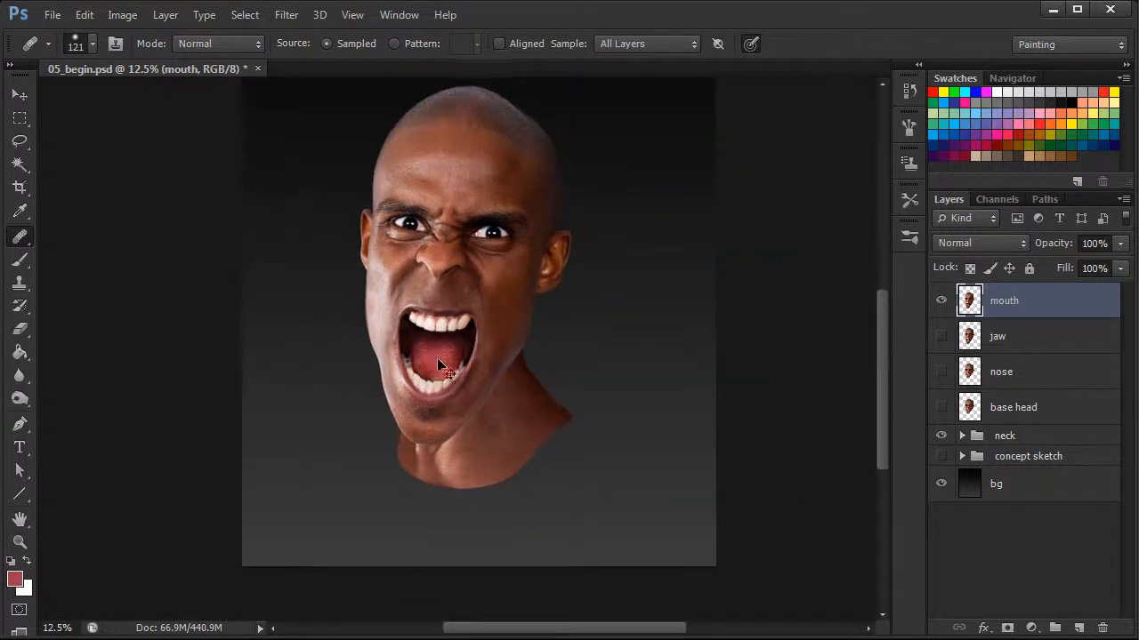
scroll(438, 359, up, 2)
key(b)
right_click(525, 371)
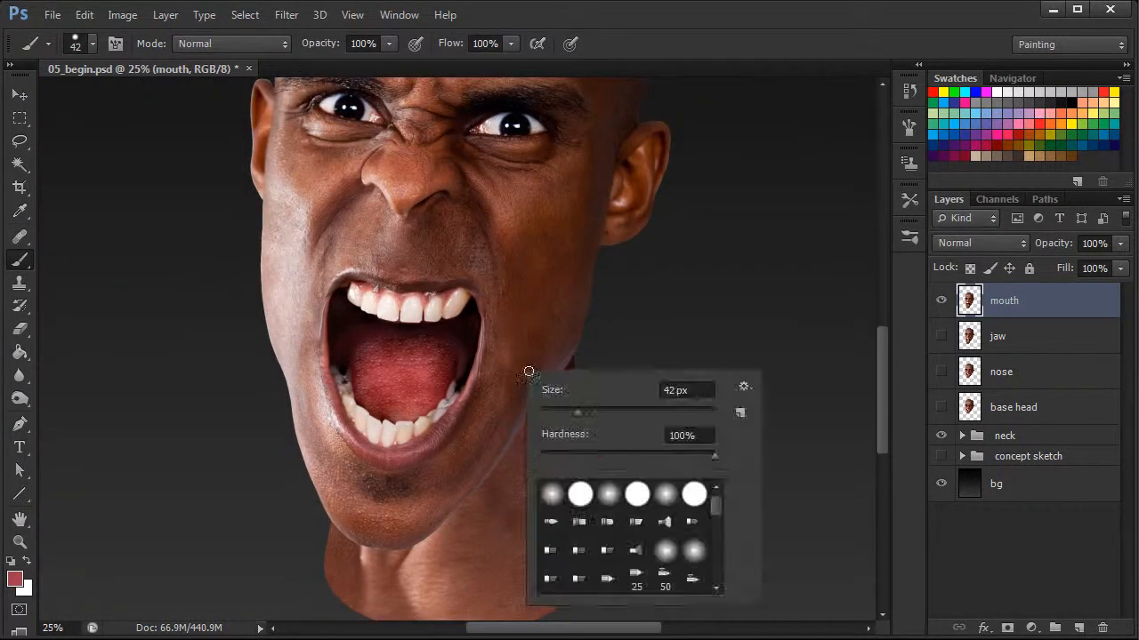
text(121)
key(Return)
alt+click(376, 320)
alt+click(400, 355)
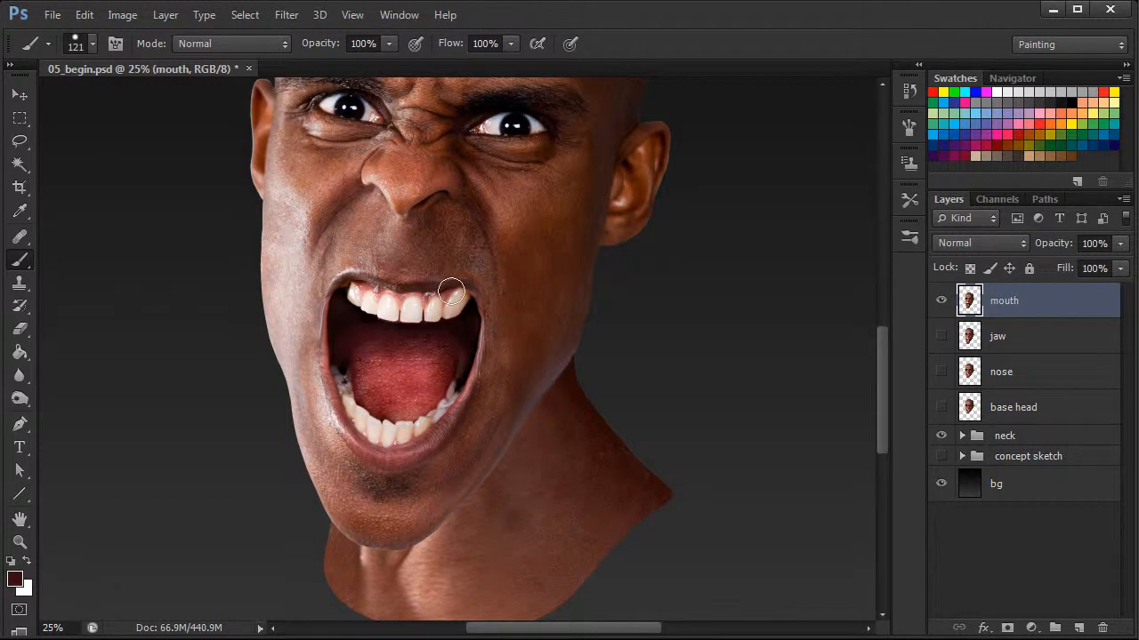
alt+click(392, 376)
mouse_move(374, 372)
mouse_down()
mouse_move(393, 407)
mouse_move(402, 366)
mouse_move(410, 395)
mouse_move(420, 394)
mouse_move(440, 362)
mouse_move(414, 375)
mouse_up()
Resize the brush to 76 px and darken the upper back of the mouth behind the teeth
alt+click(359, 333)
right_click(407, 331)
click(497, 377)
alt+click(360, 334)
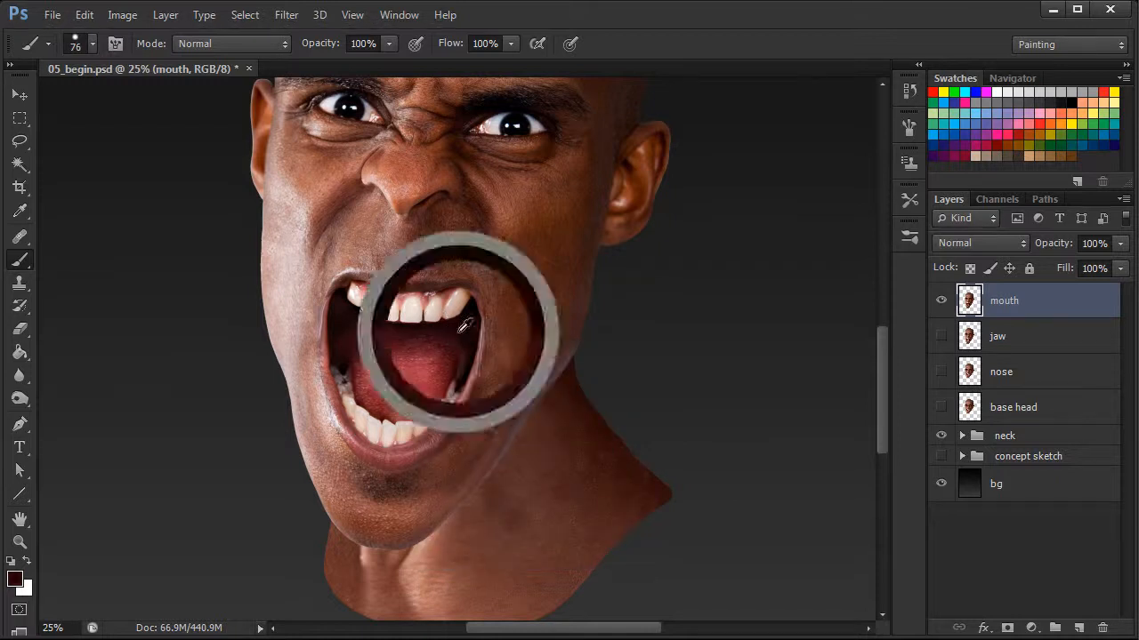
mouse_move(414, 339)
mouse_down()
mouse_move(365, 335)
mouse_move(381, 344)
mouse_move(352, 356)
mouse_move(401, 359)
mouse_move(445, 348)
mouse_up()
alt+click(403, 343)
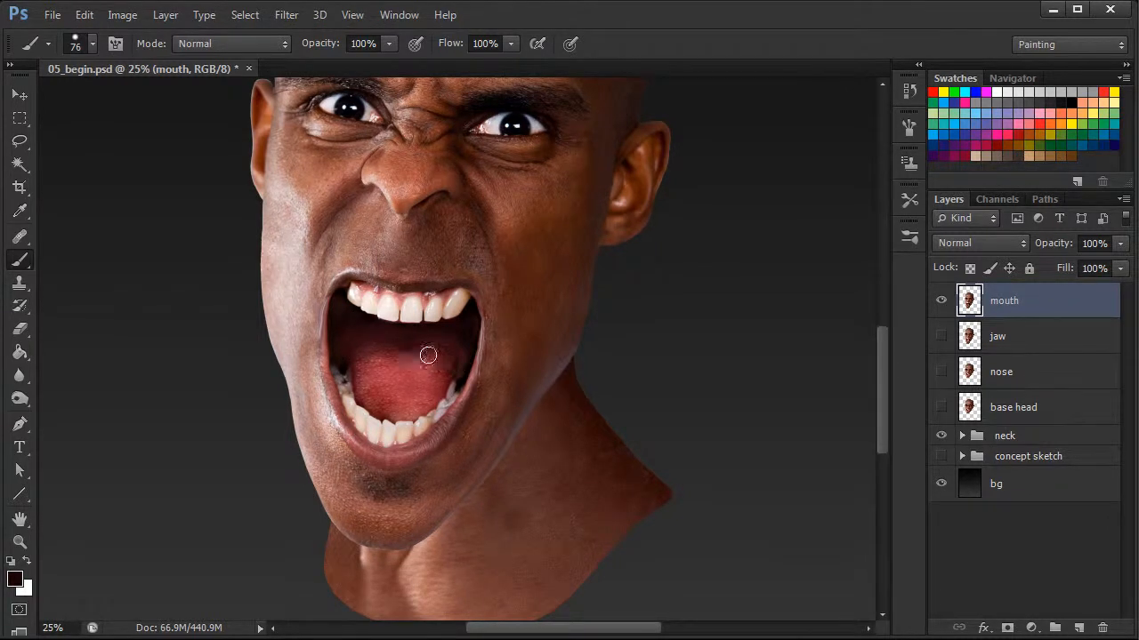
Set the brush to 30 px and paint red tones near the lower left teeth
scroll(428, 325, down, 2)
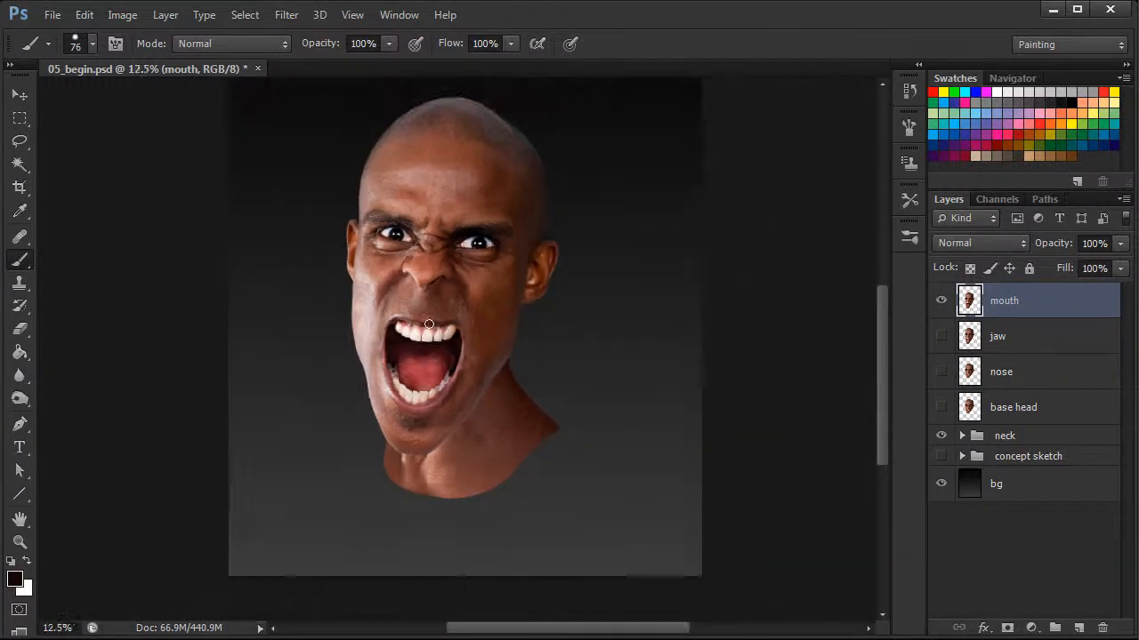
scroll(429, 325, up, 1)
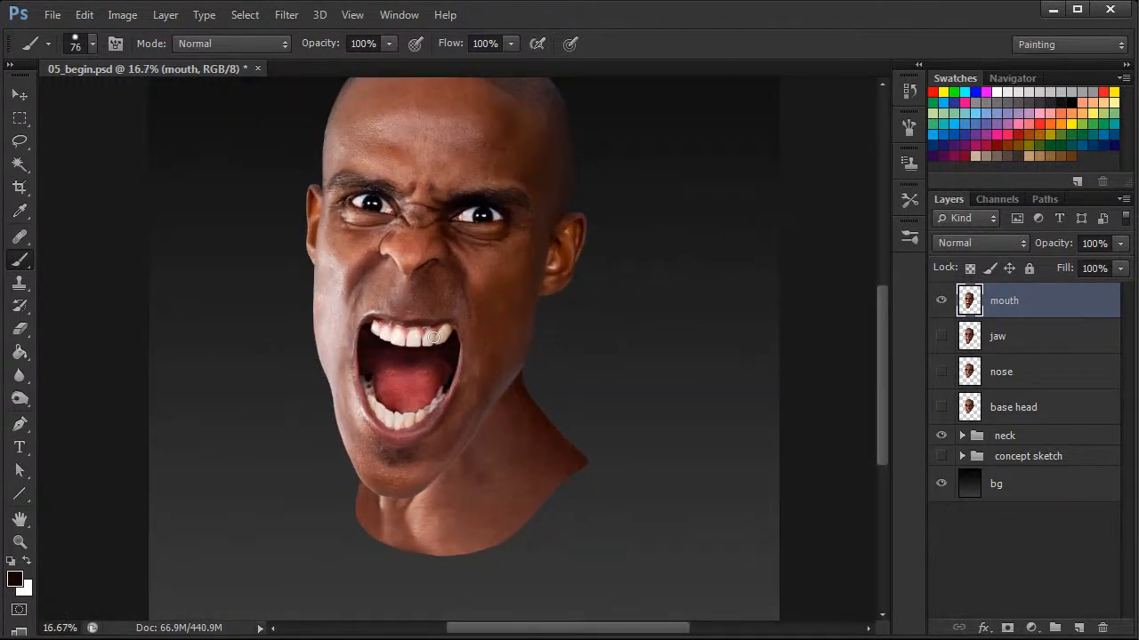
right_click(382, 374)
text(30)
key(Return)
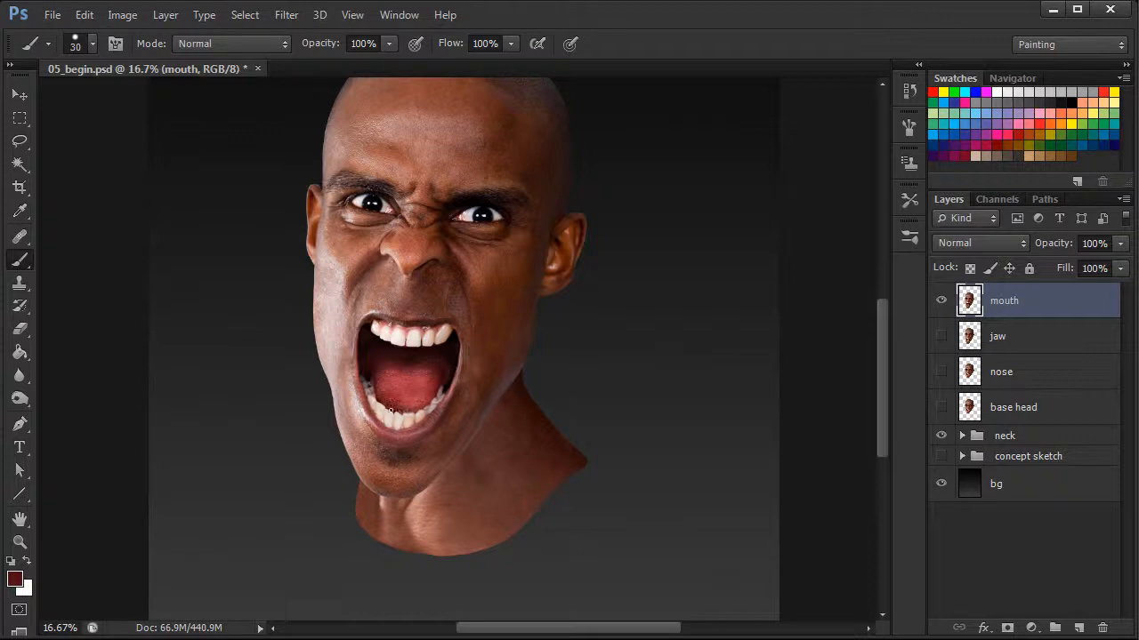
alt+click(404, 402)
alt+click(392, 404)
Clone sampled tongue texture over the tongue's lower area with the Clone Stamp tool
scroll(469, 345, up, 1)
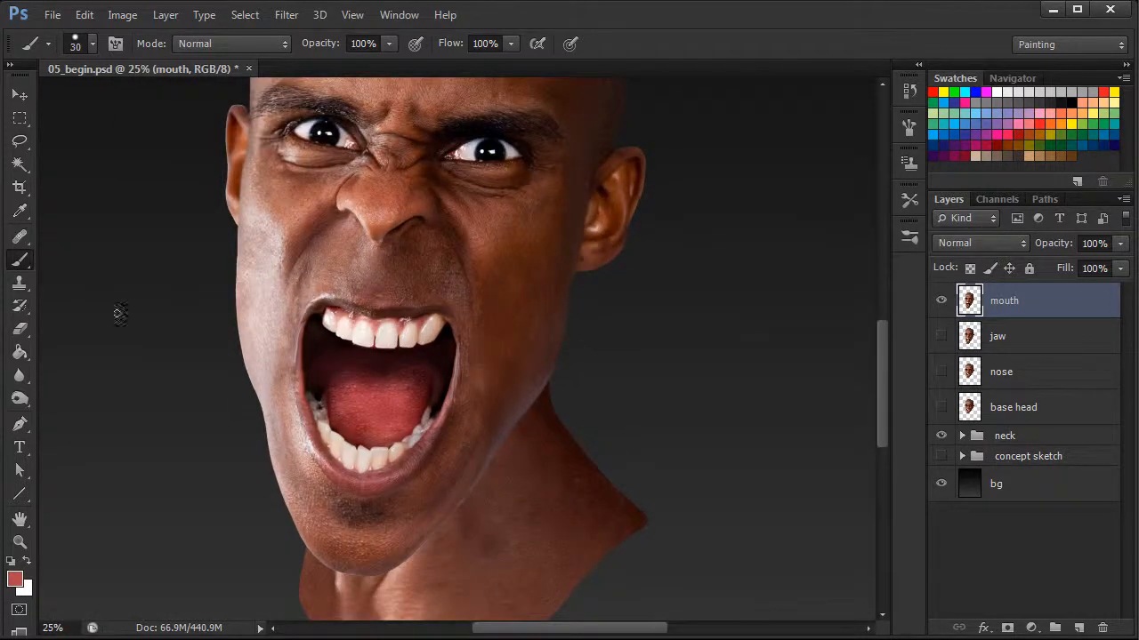
click(20, 236)
right_click(381, 400)
click(462, 437)
key(Return)
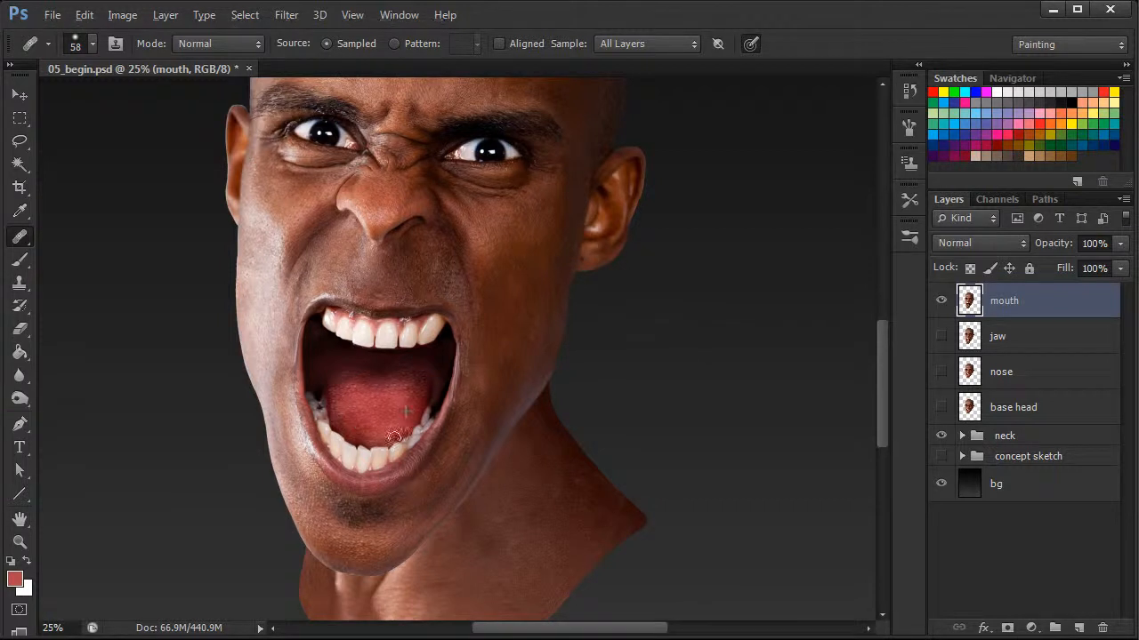
click(21, 281)
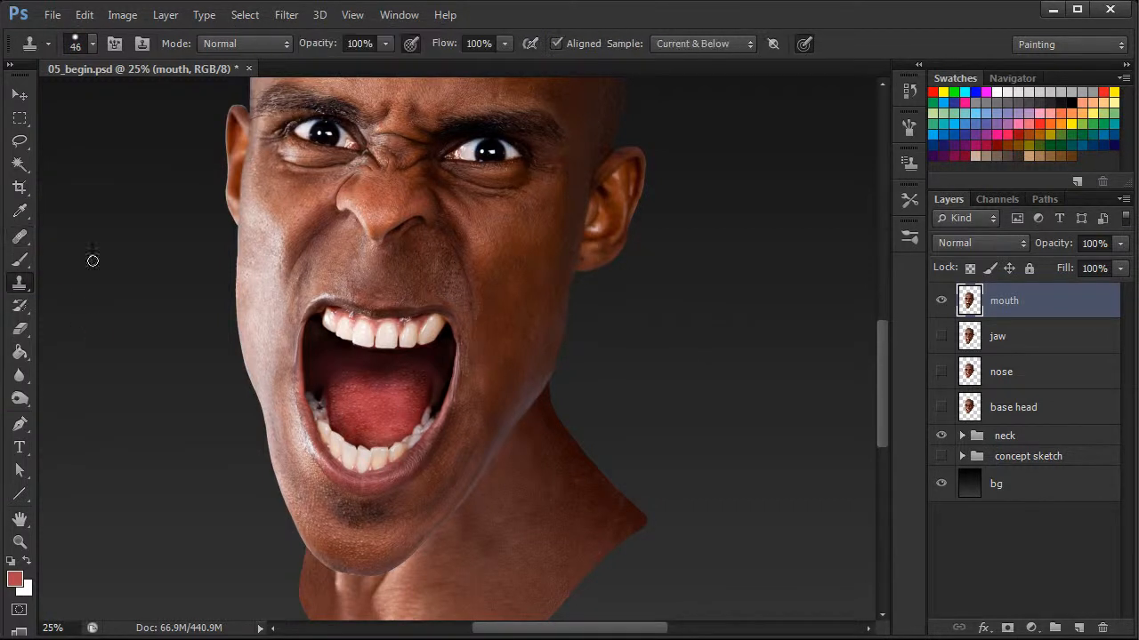
scroll(461, 432, up, 2)
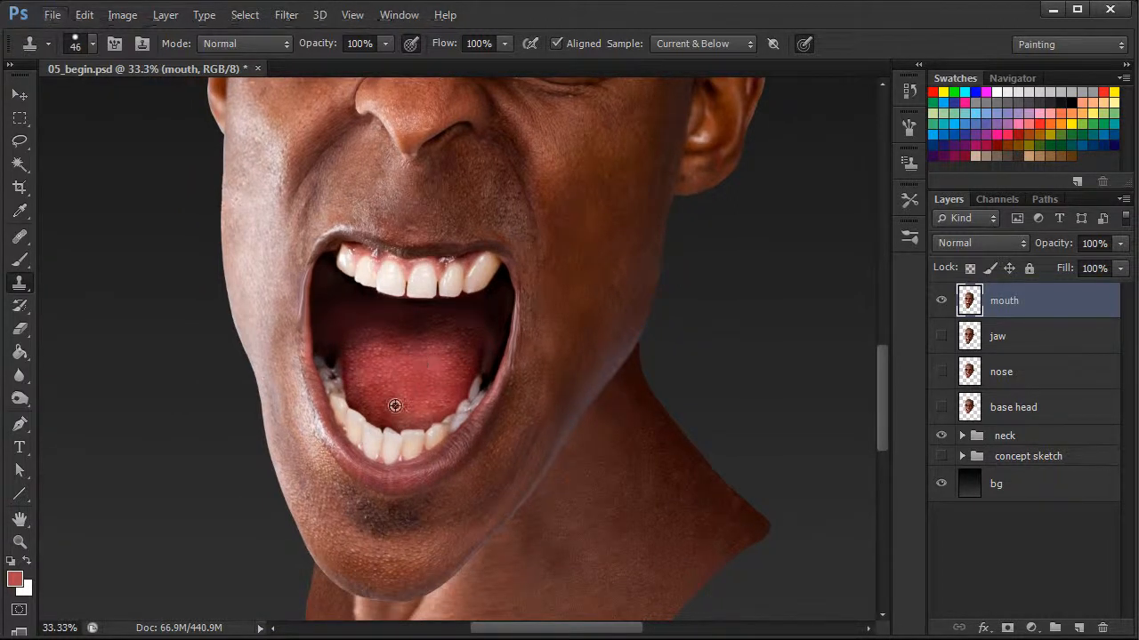
right_click(437, 386)
drag(491, 426, 505, 426)
alt+click(432, 384)
click(413, 423)
mouse_move(417, 422)
mouse_down()
mouse_move(466, 386)
mouse_move(448, 382)
mouse_move(440, 409)
mouse_up()
alt+click(448, 383)
Paint a dark dab inside the mouth's left corner with the brush
key(b)
alt+click(337, 357)
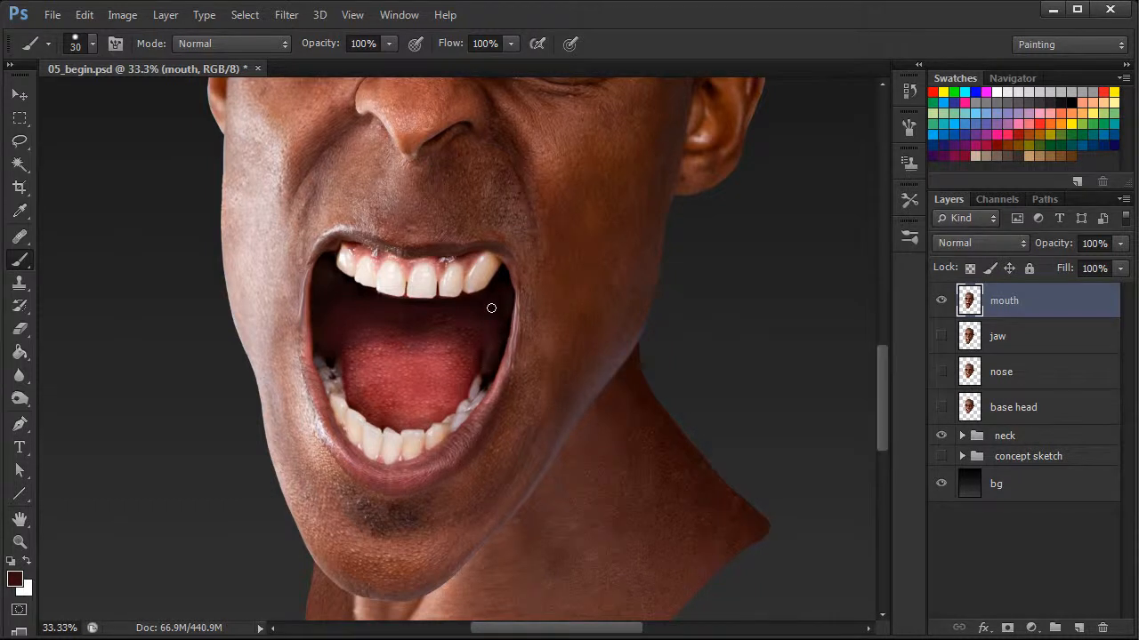
key(ctrl+minus)
key(ctrl+minus)
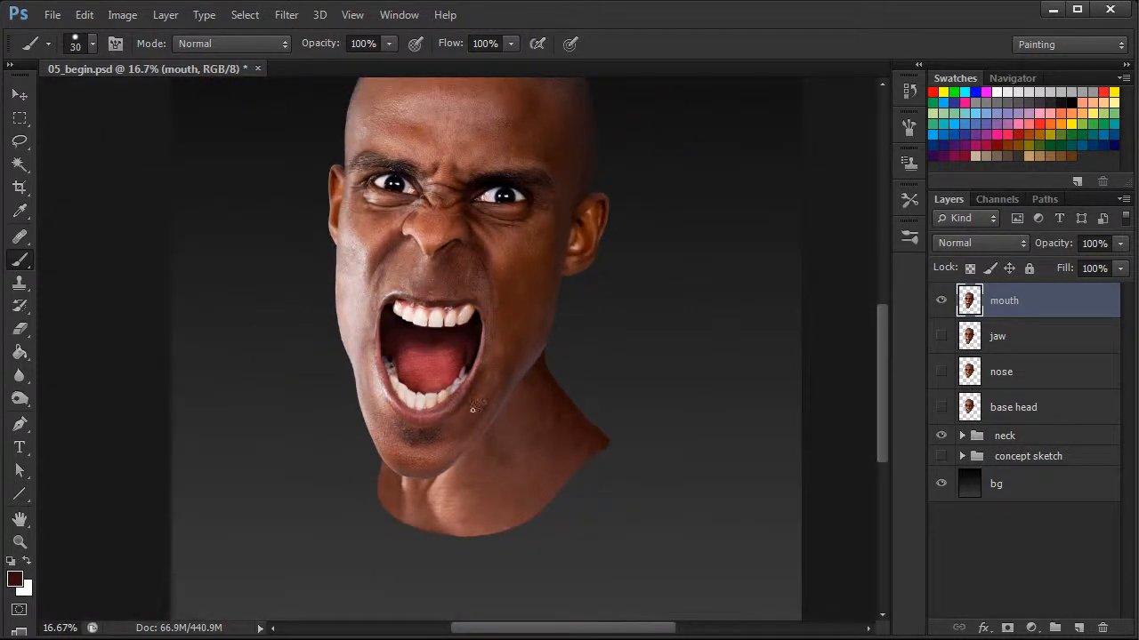